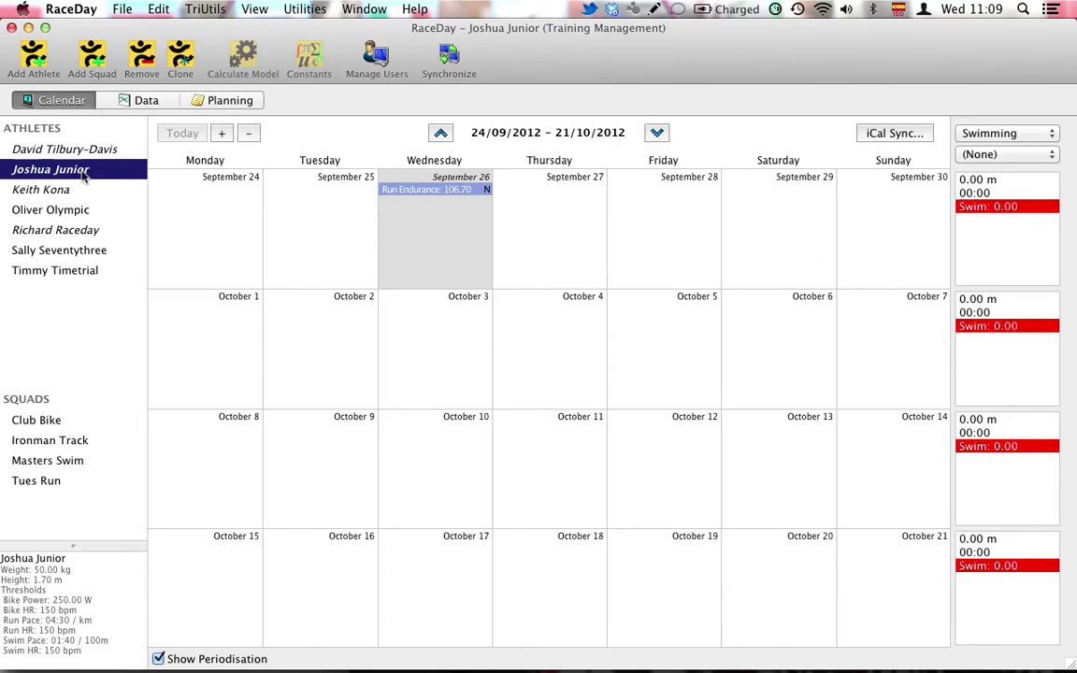
- In the athlete's long-term planning goals, give Swim Sighting the focus "Swimming in a straight line" and the measure "video analysis"
{"action": "left_click", "coordinate": [233, 100]}
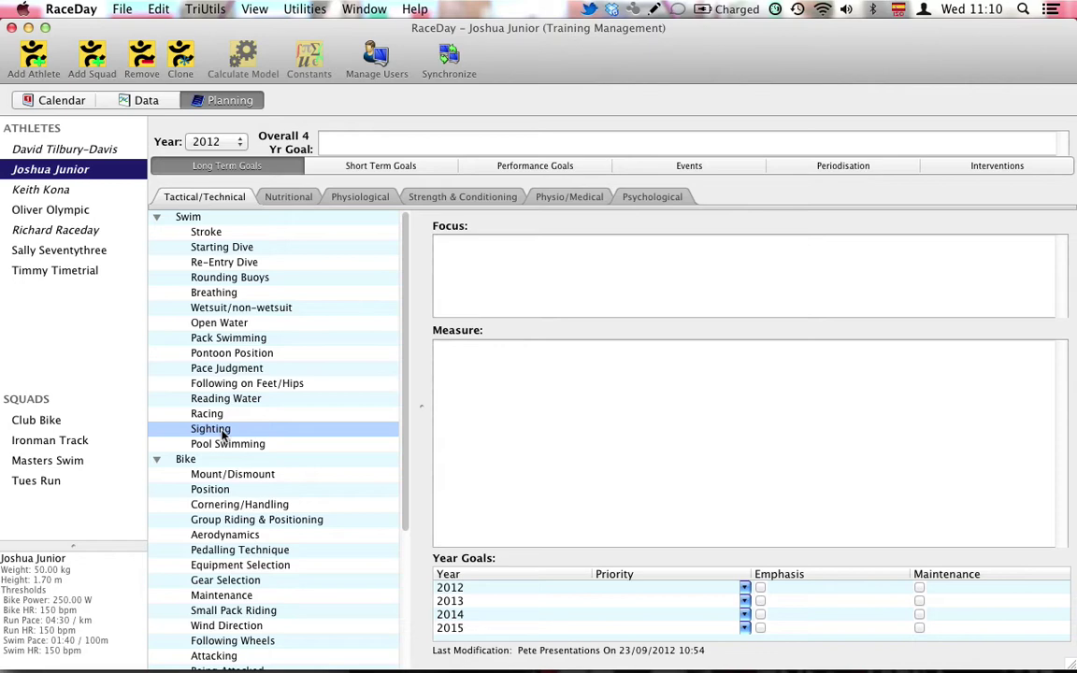
{"action": "left_click", "coordinate": [479, 281]}
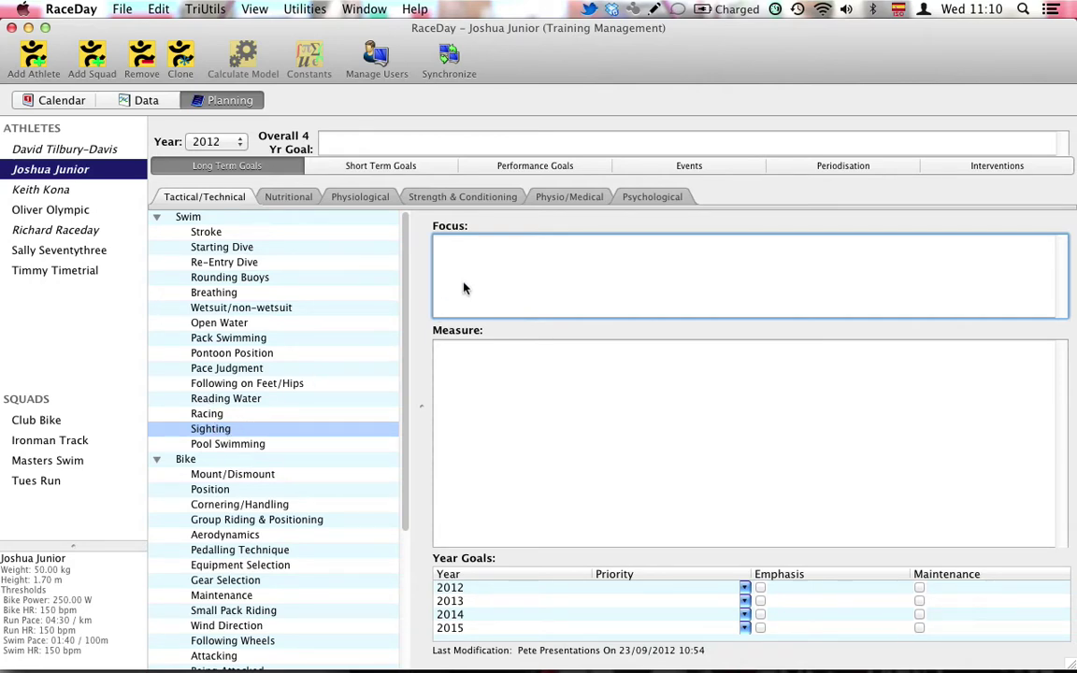
{"action": "type", "text": "Swimming "}
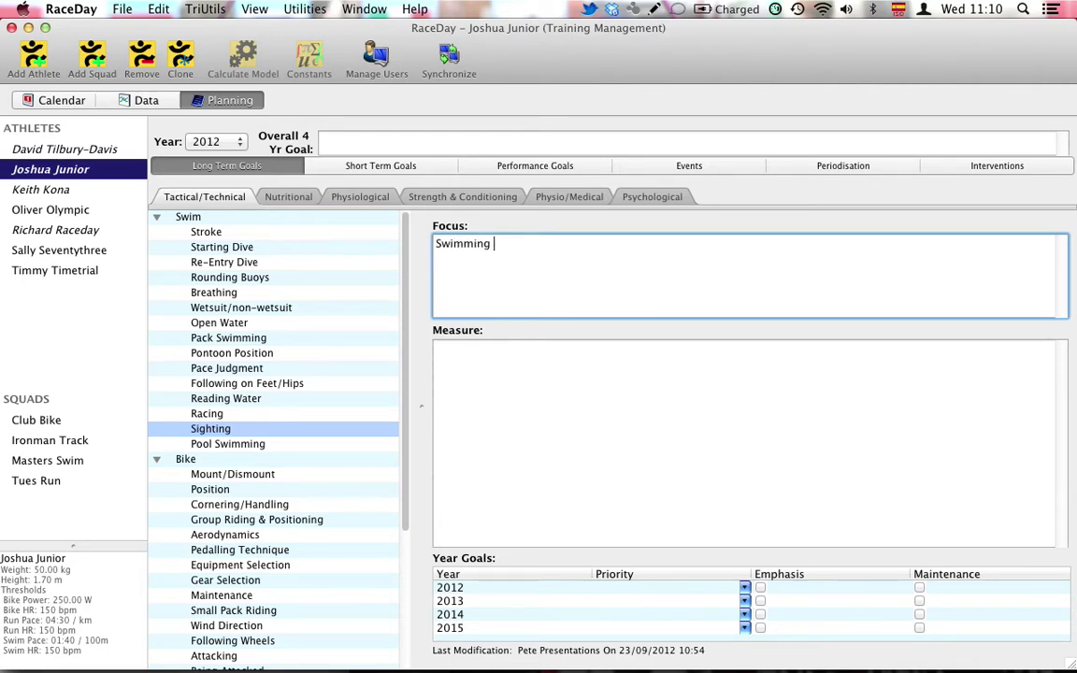
{"action": "type", "text": "in a straight line"}
{"action": "left_click", "coordinate": [462, 366]}
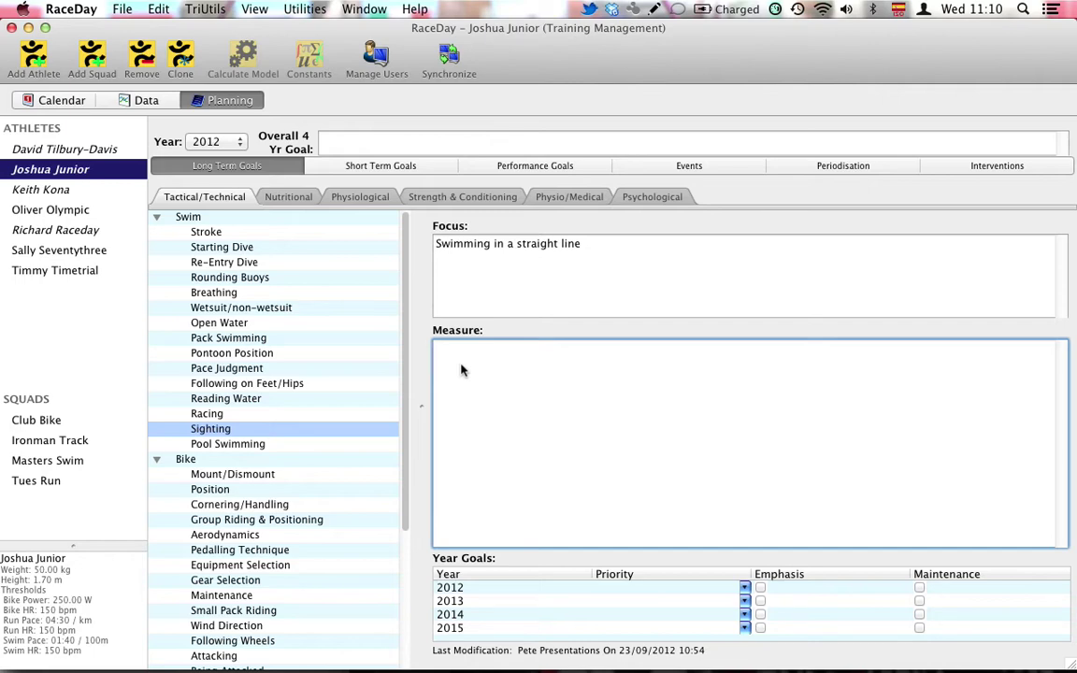
{"action": "type", "text": "video analysis"}
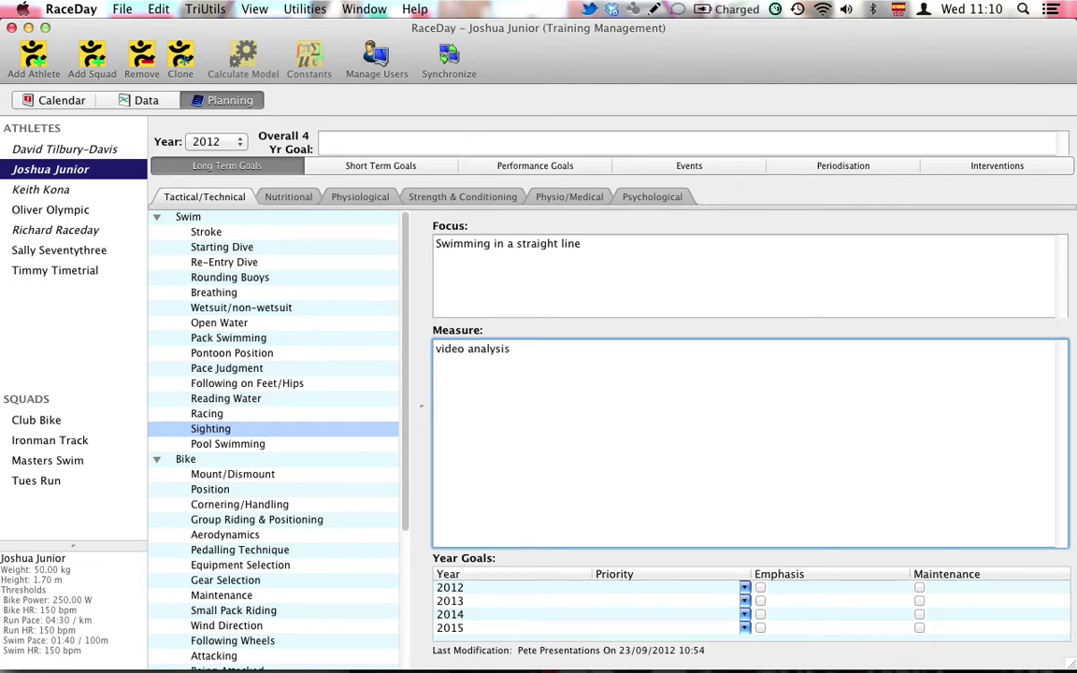
- Set the Sighting goal's 2012 priority to B and mark that year as Maintenance
{"action": "left_click", "coordinate": [745, 590]}
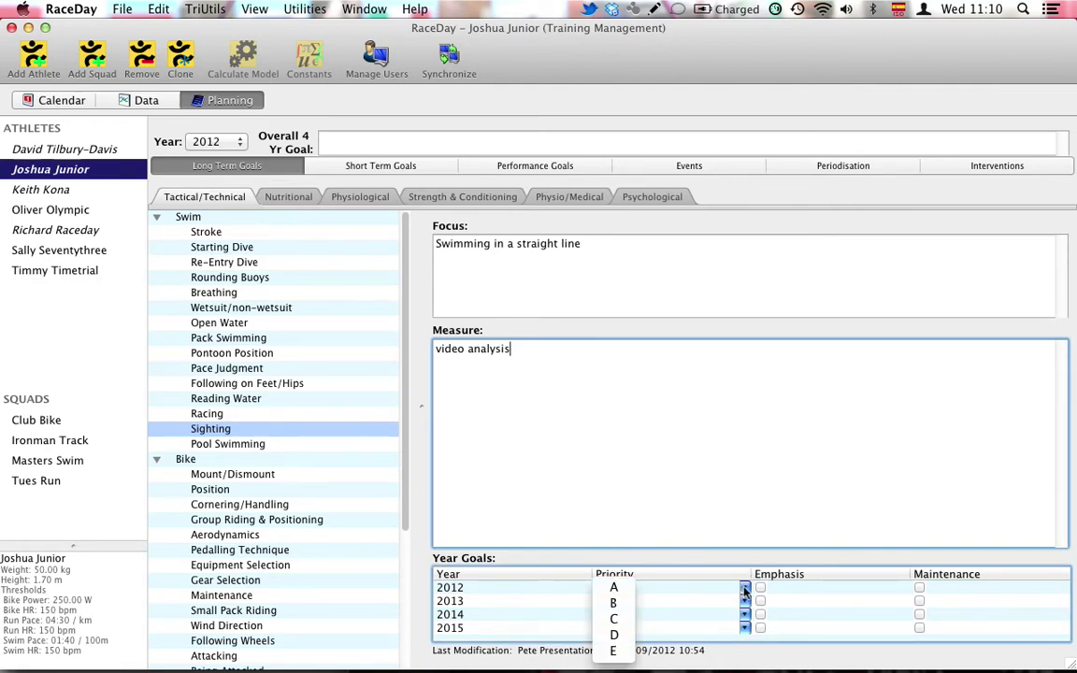
{"action": "left_click", "coordinate": [620, 605]}
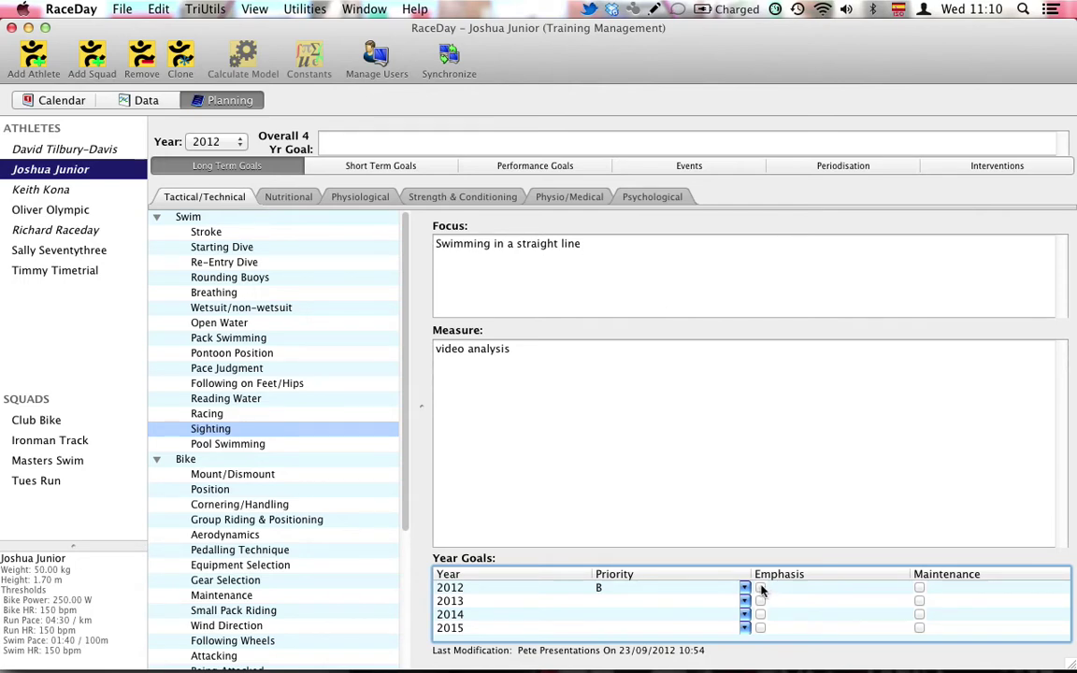
{"action": "left_click", "coordinate": [920, 588]}
- Enter "Improved position on the bike using drops" as the focus of the Bike Aerodynamics long-term goal
{"action": "scroll", "coordinate": [344, 632], "scroll_direction": "down", "scroll_amount": 5}
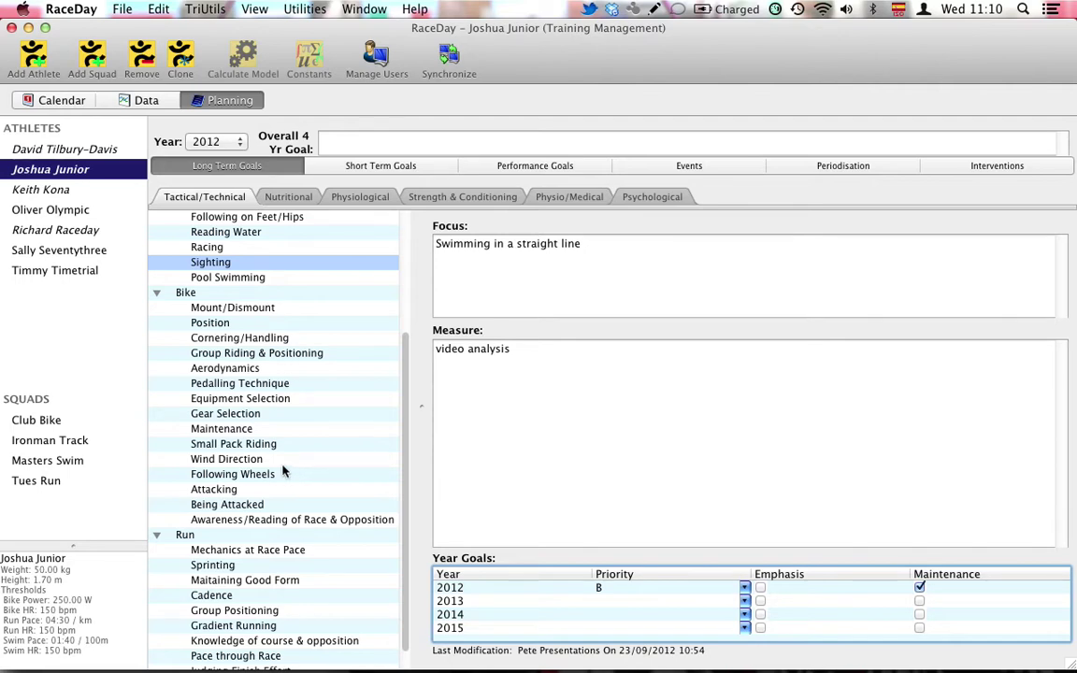
{"action": "left_click", "coordinate": [248, 373]}
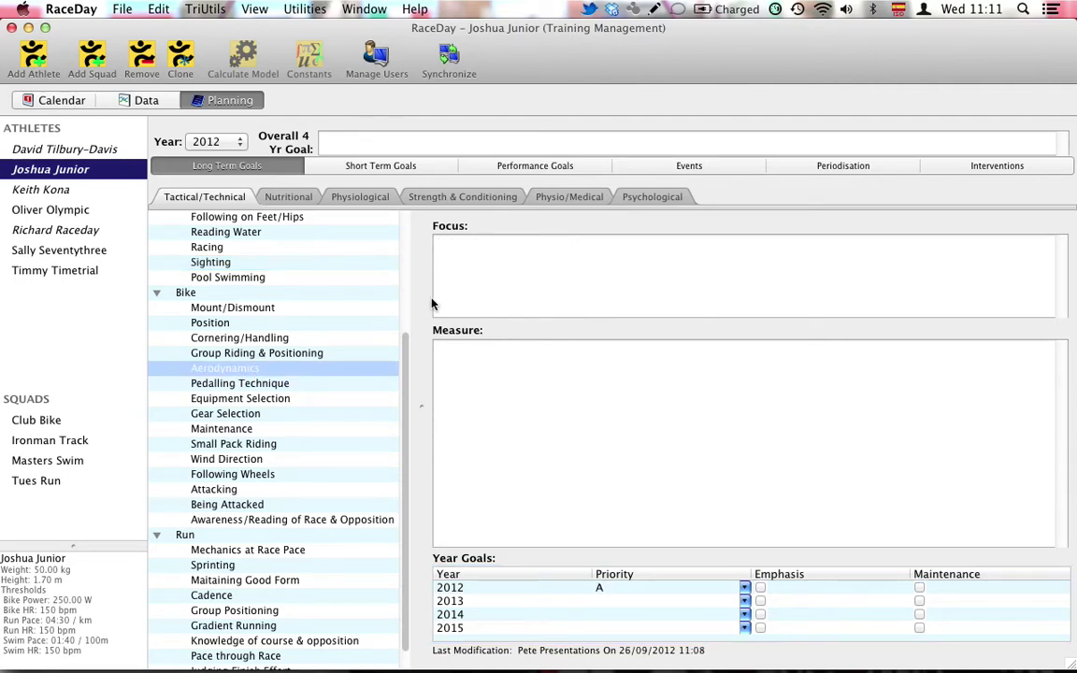
{"action": "left_click", "coordinate": [484, 277]}
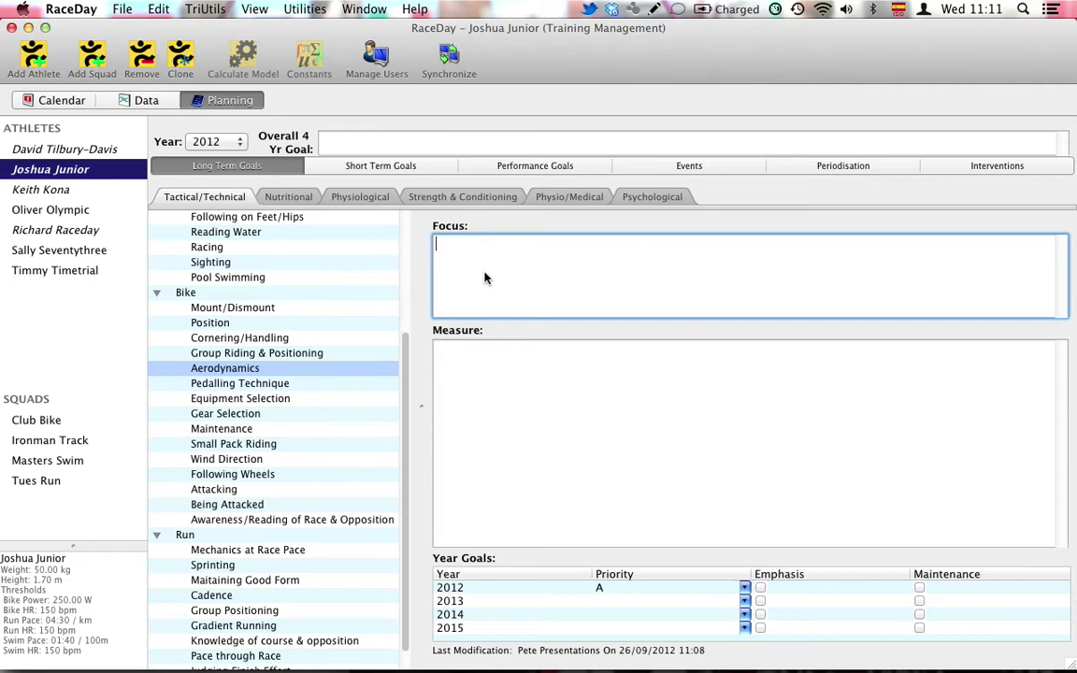
{"action": "type", "text": "Improved position "}
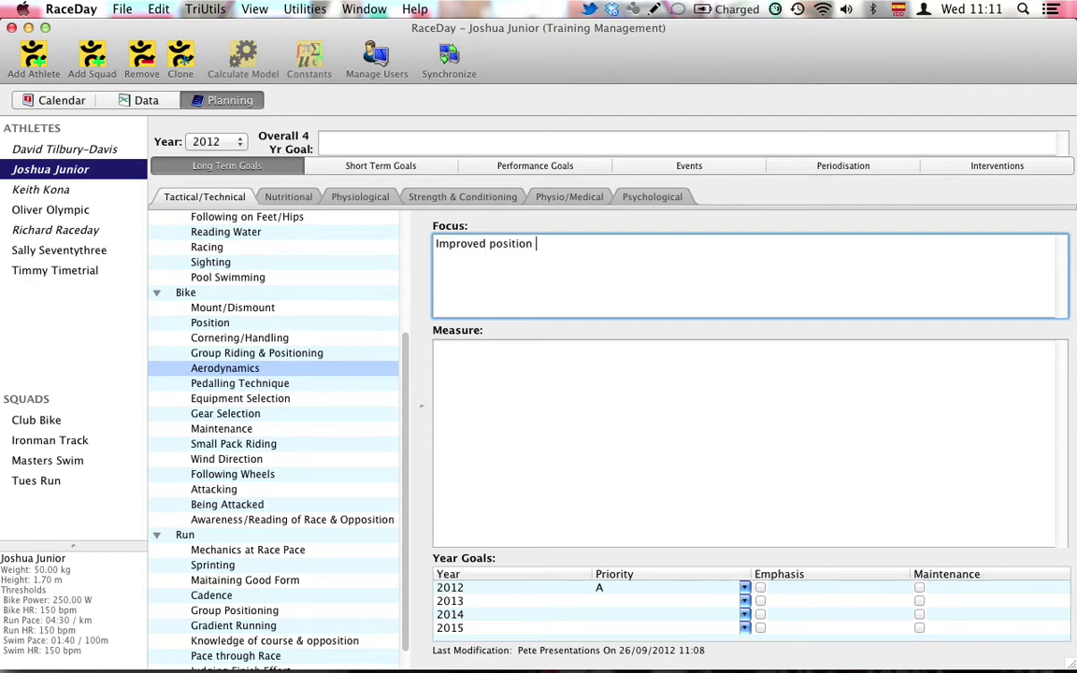
{"action": "type", "text": "on the bike using "}
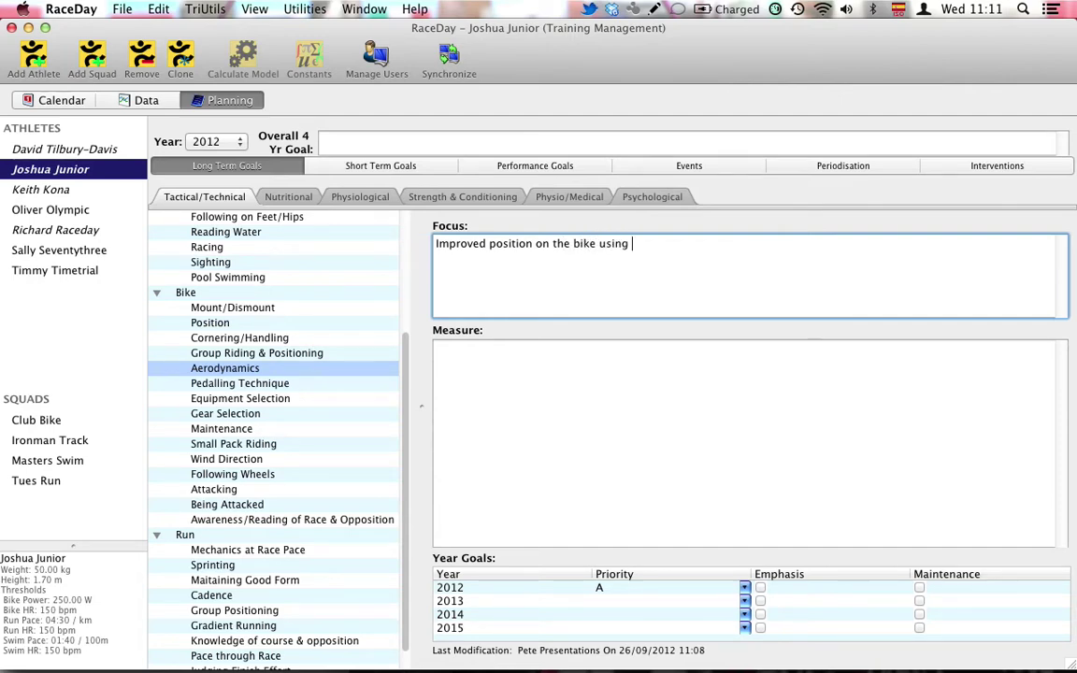
{"action": "type", "text": "drops"}
- Set the Aerodynamics measure to "video analysis & observation & wind tunnel" and give 2012 priority A with Emphasis marked
{"action": "left_click", "coordinate": [522, 377]}
{"action": "type", "text": "video analysis"}
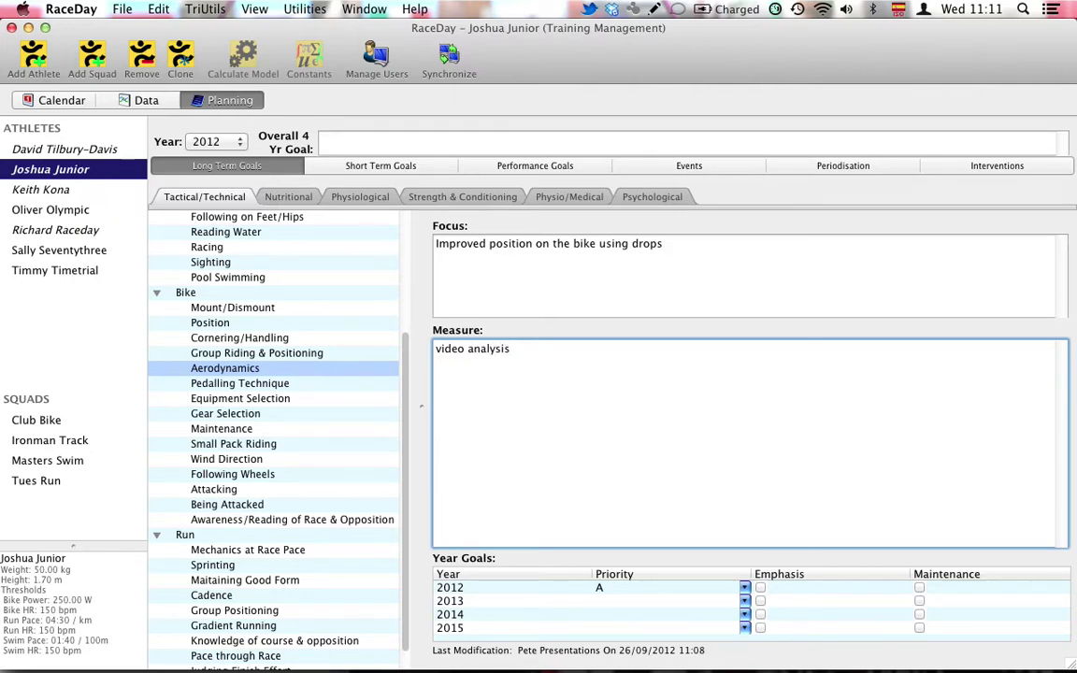
{"action": "type", "text": " & observation & wind "}
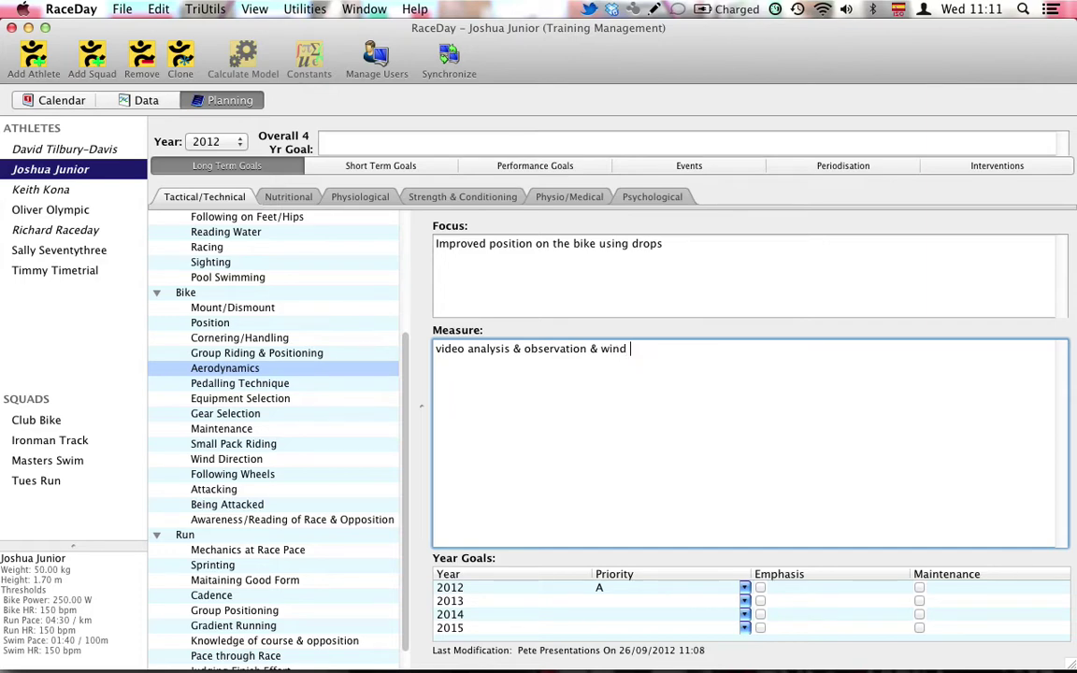
{"action": "type", "text": "tunnel"}
{"action": "left_click", "coordinate": [614, 588]}
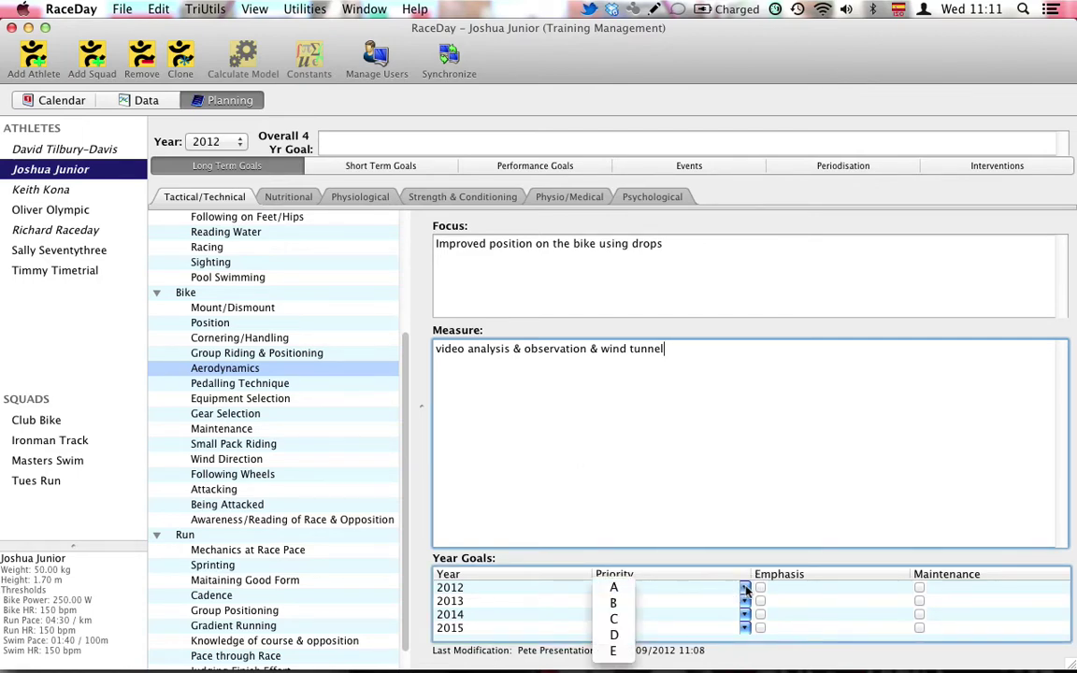
{"action": "left_click", "coordinate": [608, 588]}
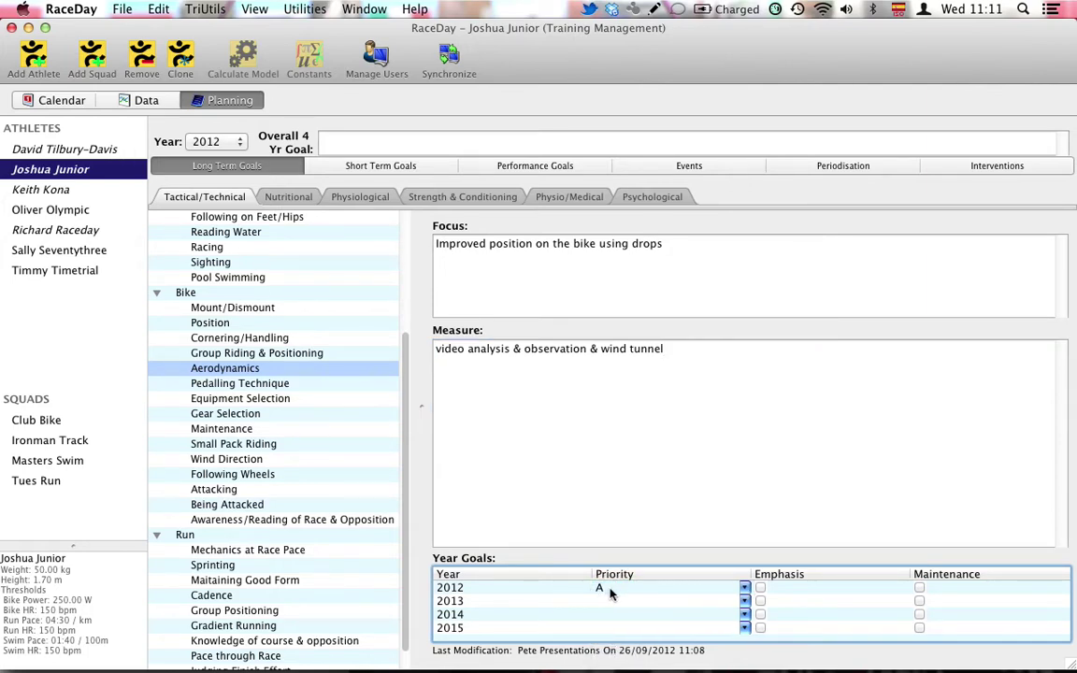
{"action": "left_click", "coordinate": [761, 588]}
- Enter "Always ensure carrying sufficient water" as the focus of the Travel Nutrition goal in the Racing group of the nutritional goals
{"action": "scroll", "coordinate": [334, 605], "scroll_direction": "down", "scroll_amount": 2}
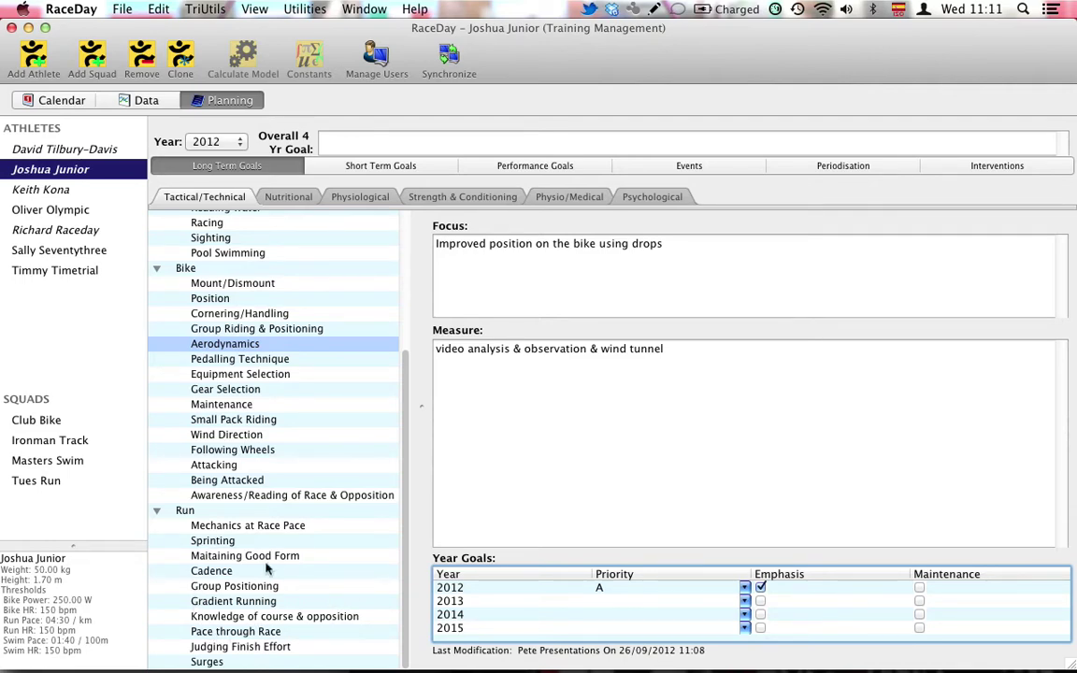
{"action": "left_click", "coordinate": [289, 198]}
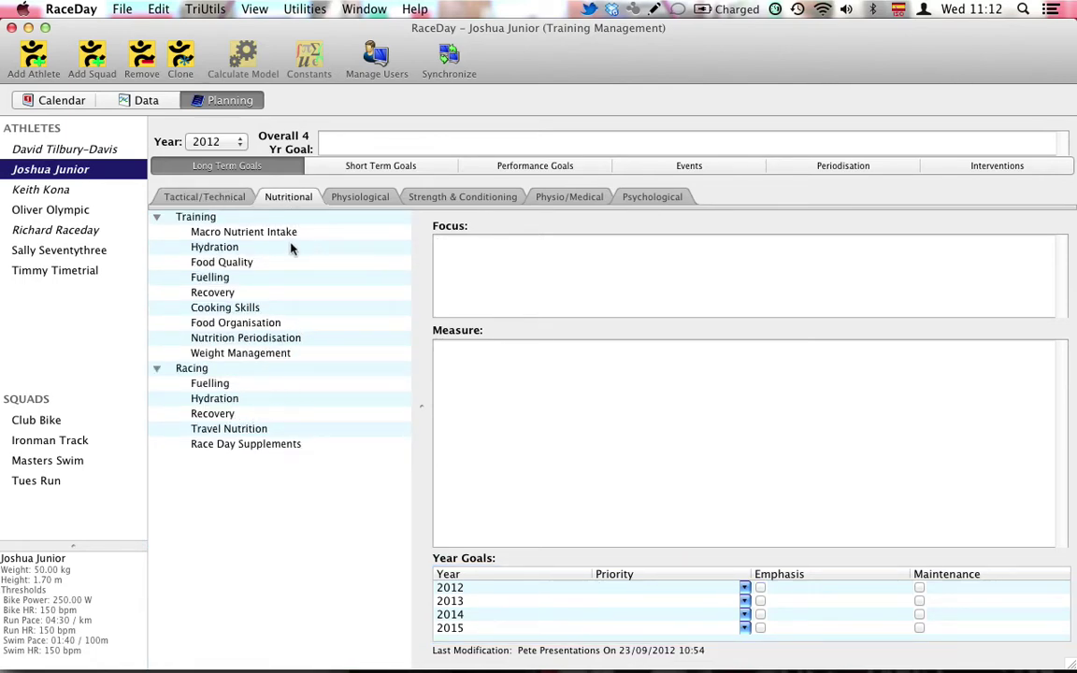
{"action": "left_click", "coordinate": [244, 431]}
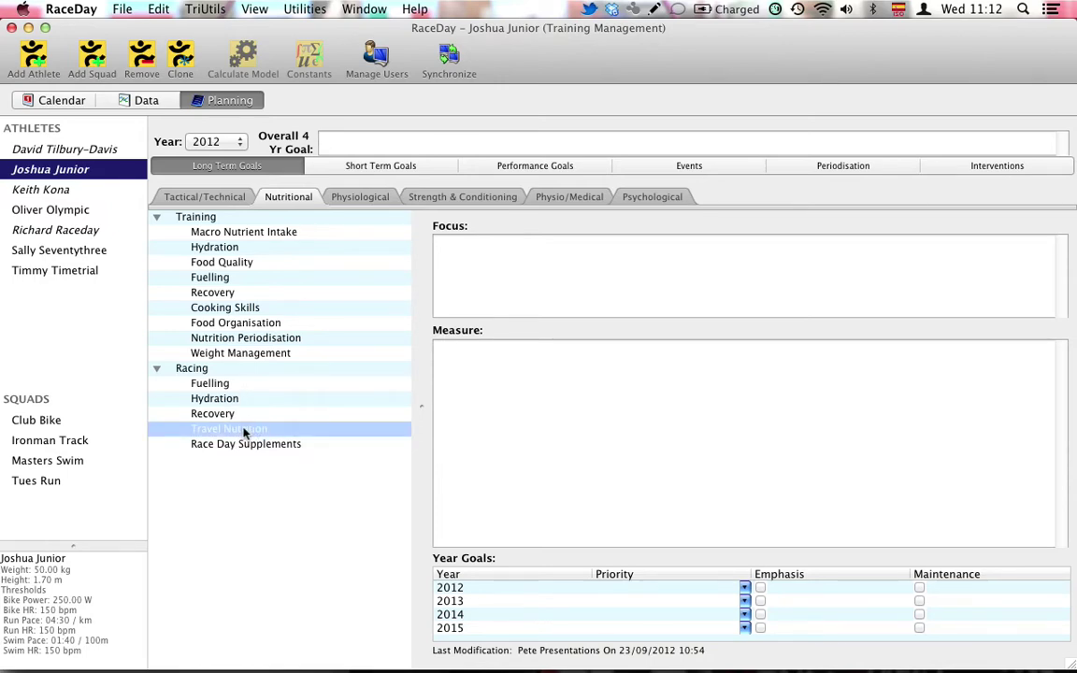
{"action": "left_click", "coordinate": [493, 283]}
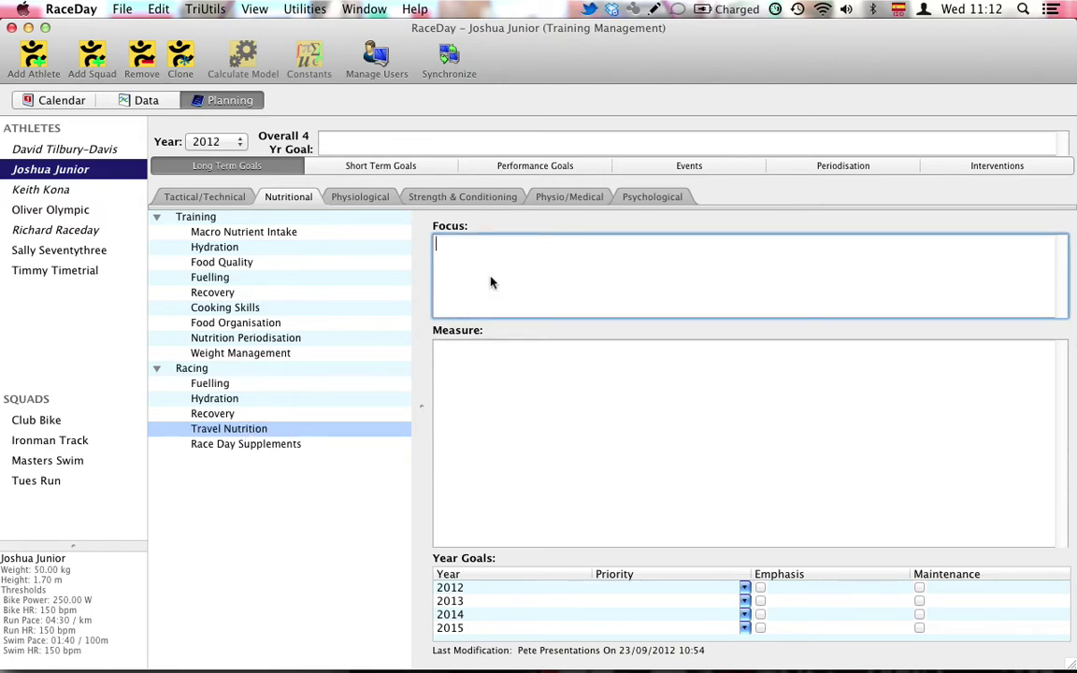
{"action": "type", "text": "Always ensure"}
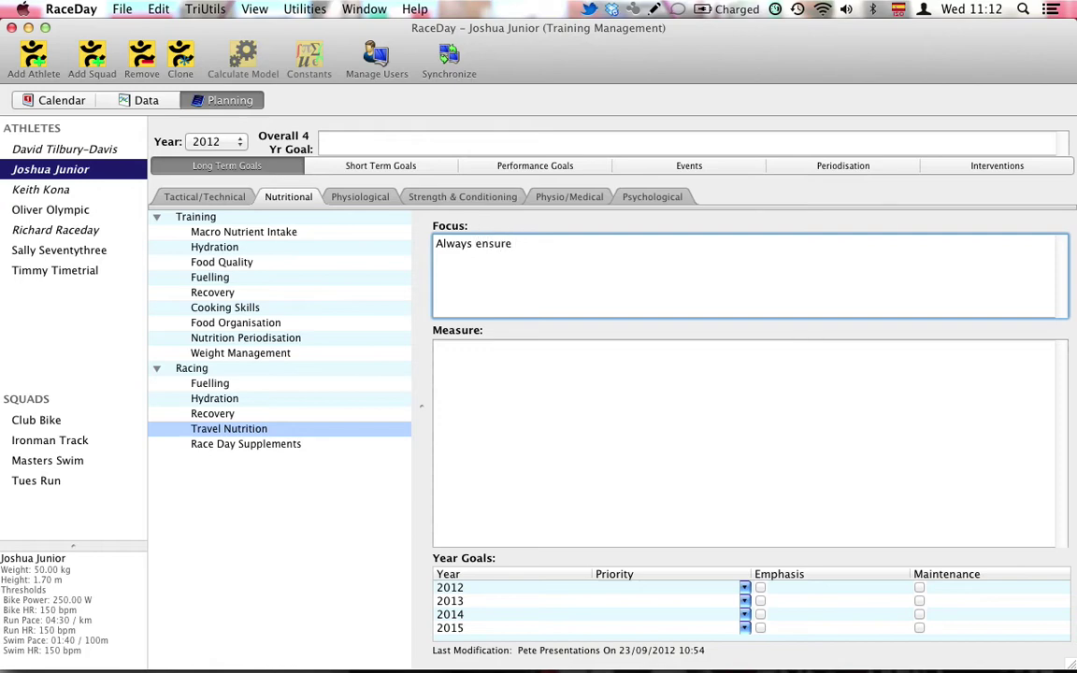
{"action": "type", "text": " carrying sufficient water"}
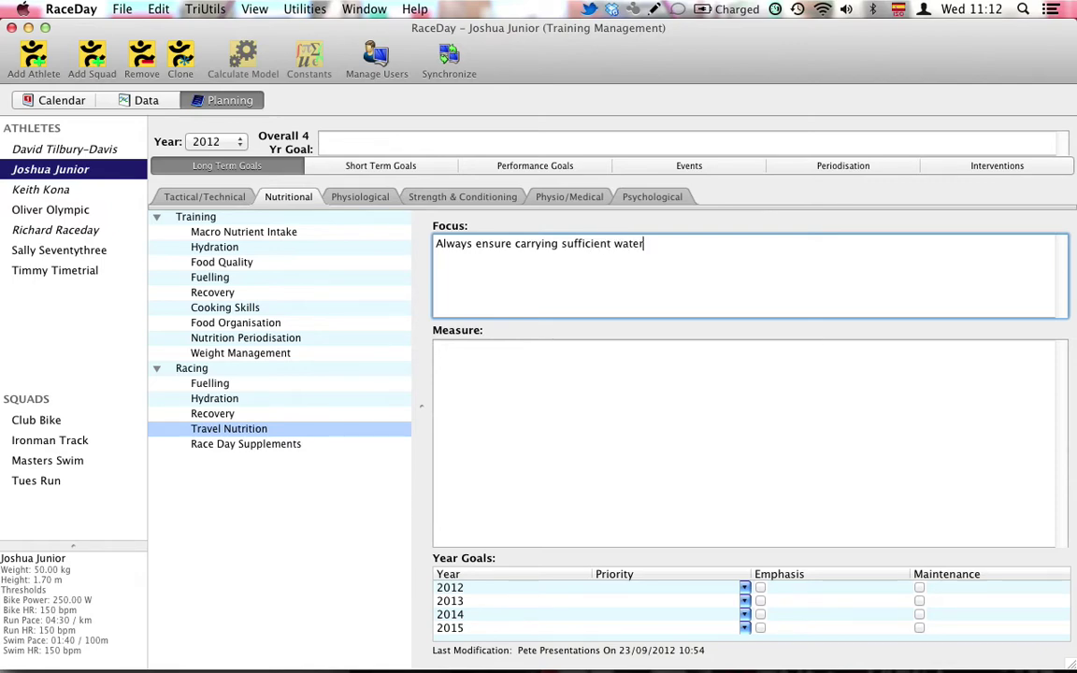
- Set the Travel Nutrition measure to "n/a" and give 2012 priority C with Maintenance marked
{"action": "left_click", "coordinate": [540, 376]}
{"action": "type", "text": "n7"}
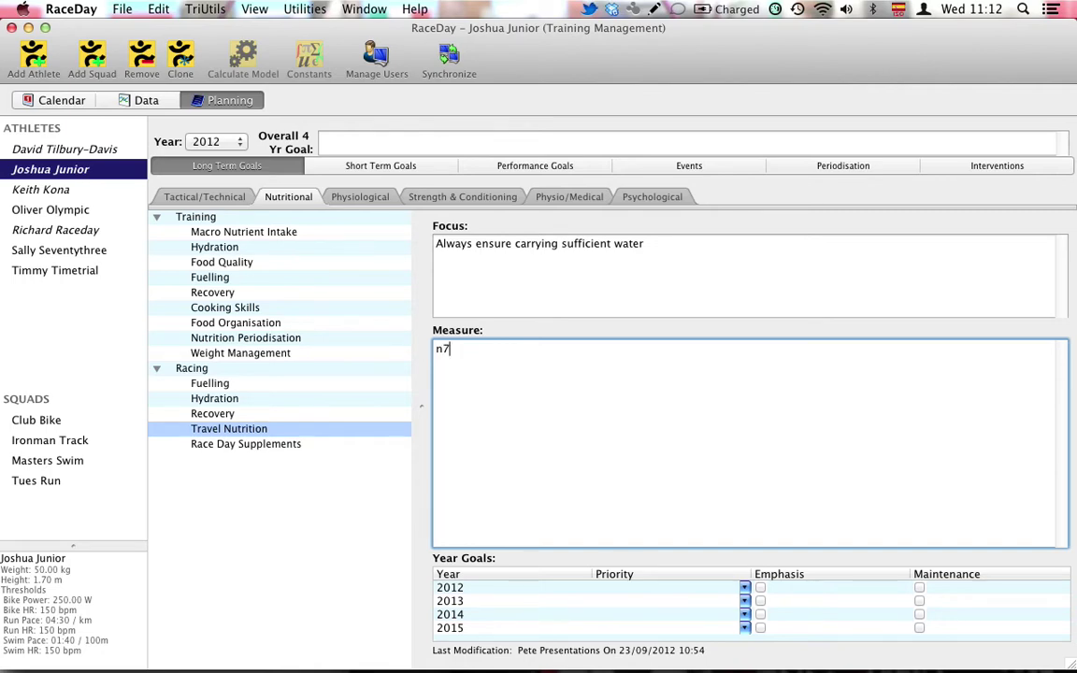
{"action": "key", "text": "BackSpace"}
{"action": "type", "text": "/a"}
{"action": "left_click", "coordinate": [651, 615]}
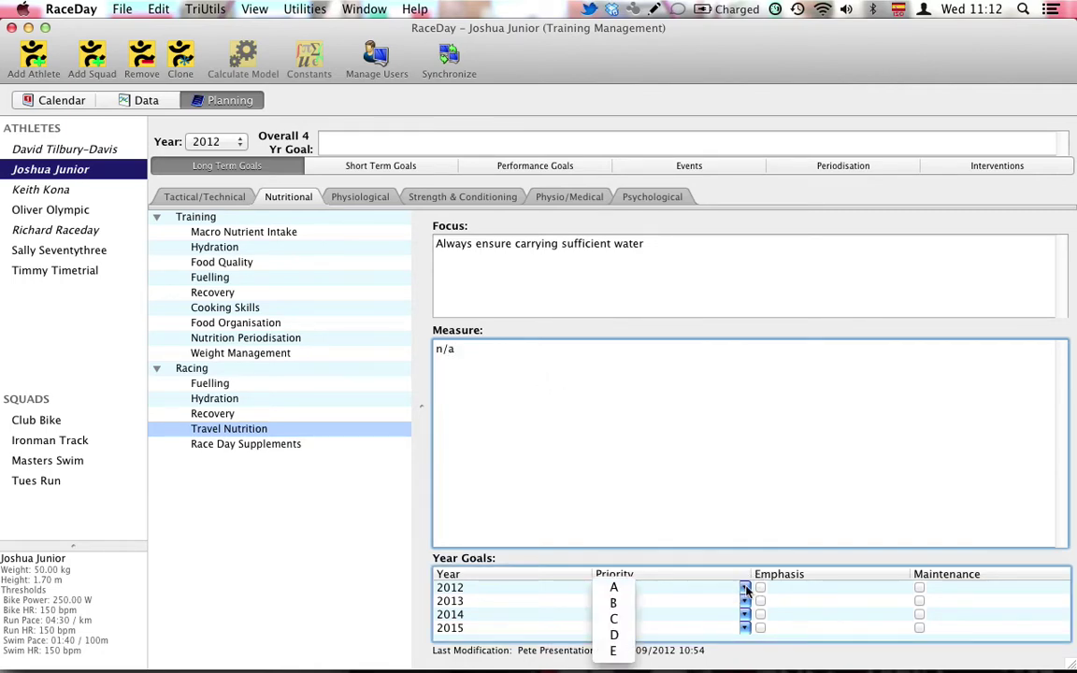
{"action": "left_click", "coordinate": [621, 622]}
{"action": "left_click", "coordinate": [919, 587]}
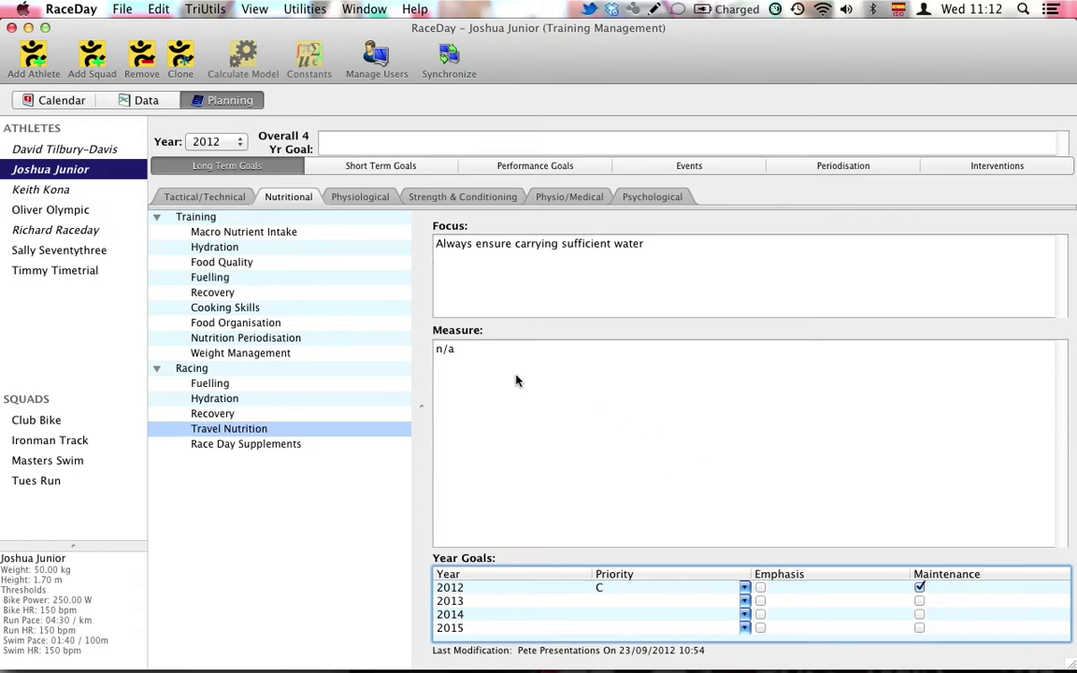
- Look through the Physiological, Strength & Conditioning, Physio/Medical and Psychological long-term goal areas
{"action": "left_click", "coordinate": [362, 198]}
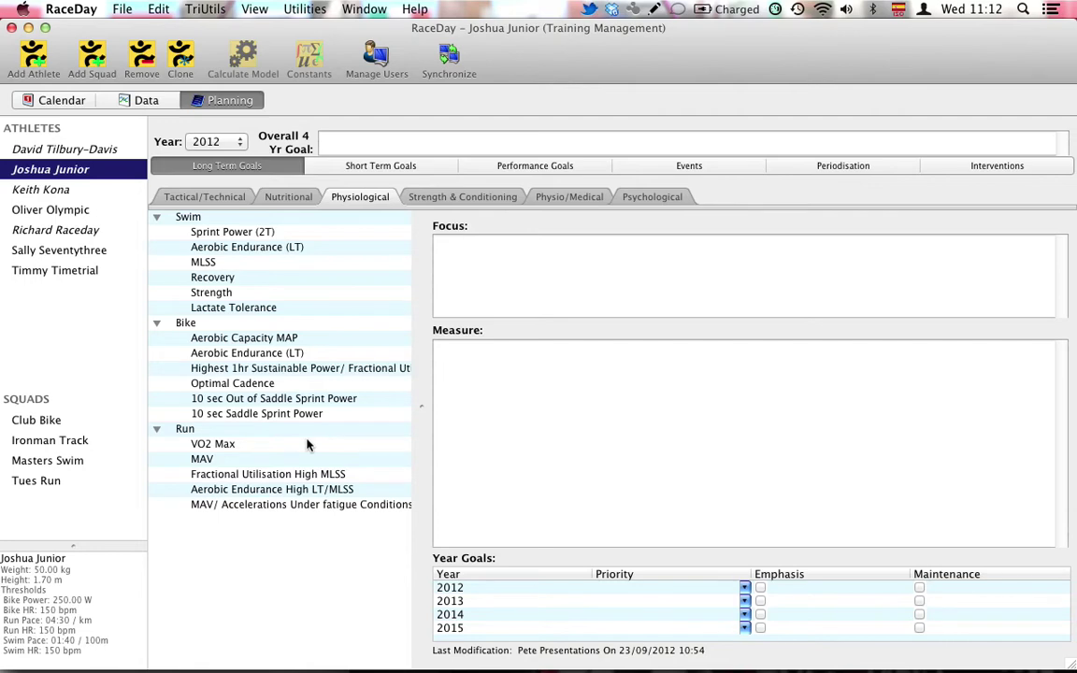
{"action": "left_click", "coordinate": [439, 201]}
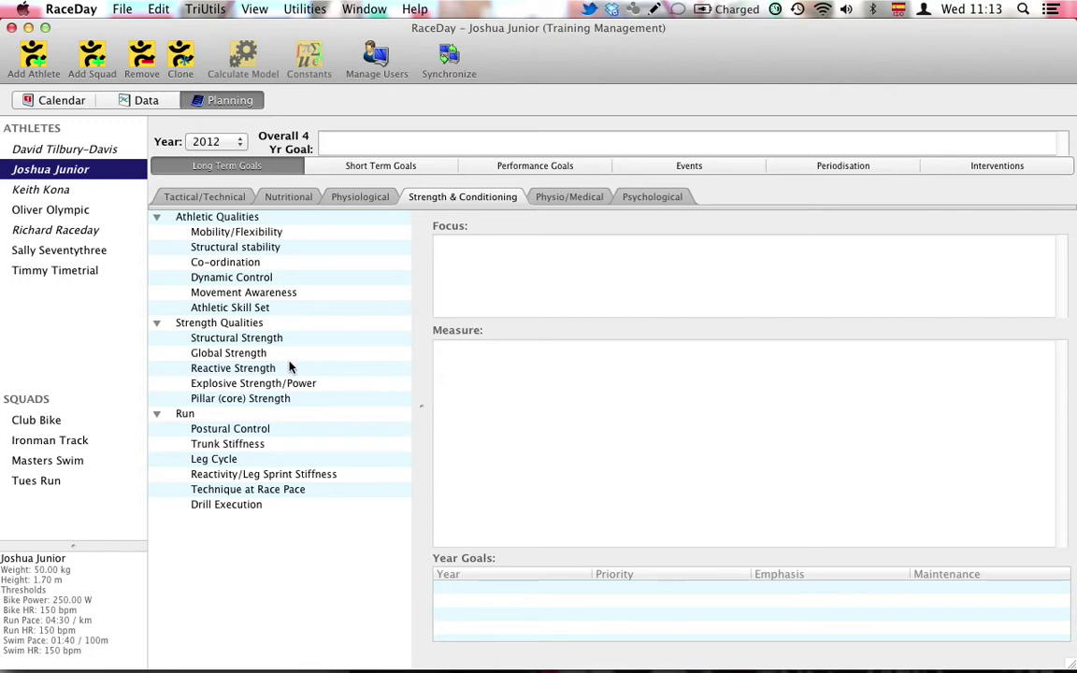
{"action": "left_click", "coordinate": [595, 197]}
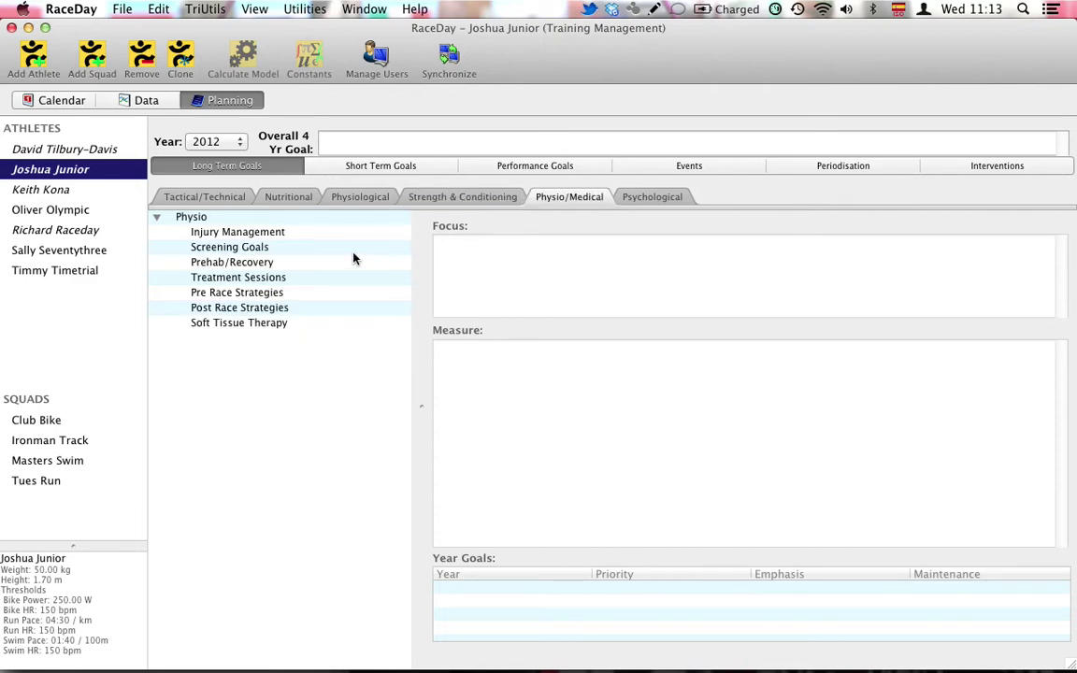
{"action": "left_click", "coordinate": [651, 197]}
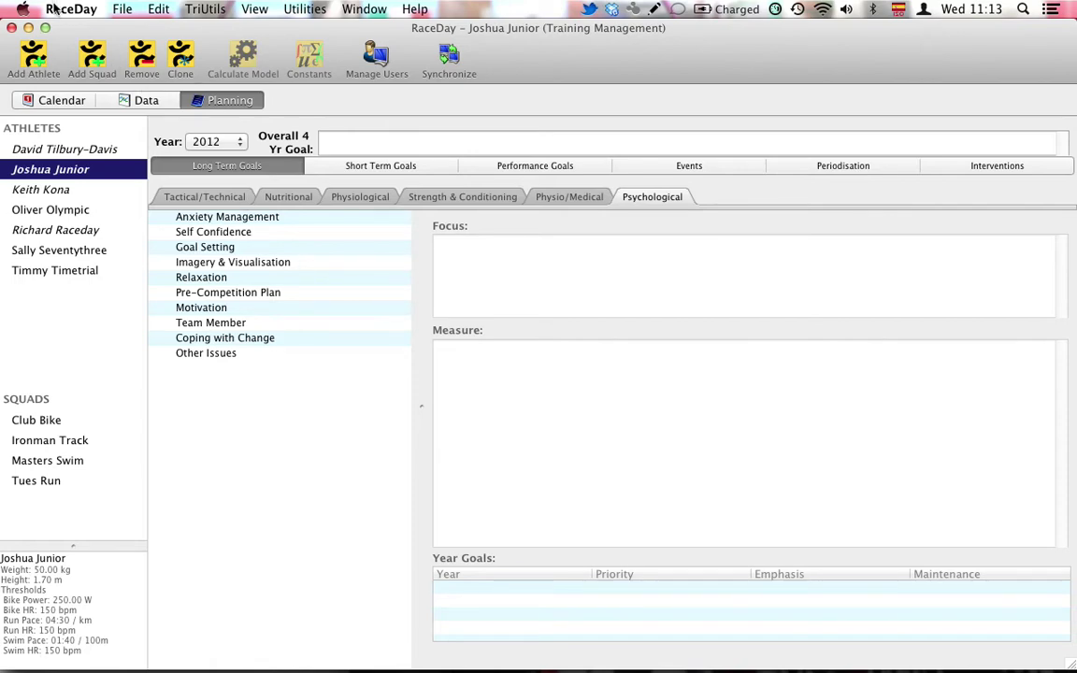
- Preview the printable Long Term Goals report and close the preview
{"action": "left_click", "coordinate": [120, 12]}
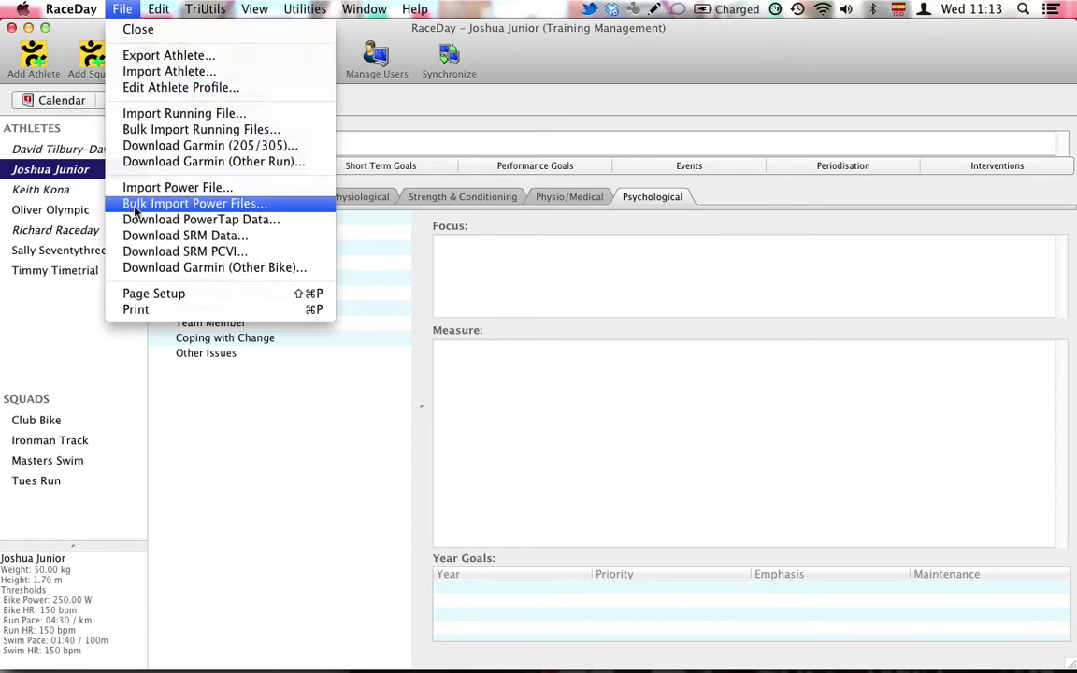
{"action": "left_click", "coordinate": [156, 309]}
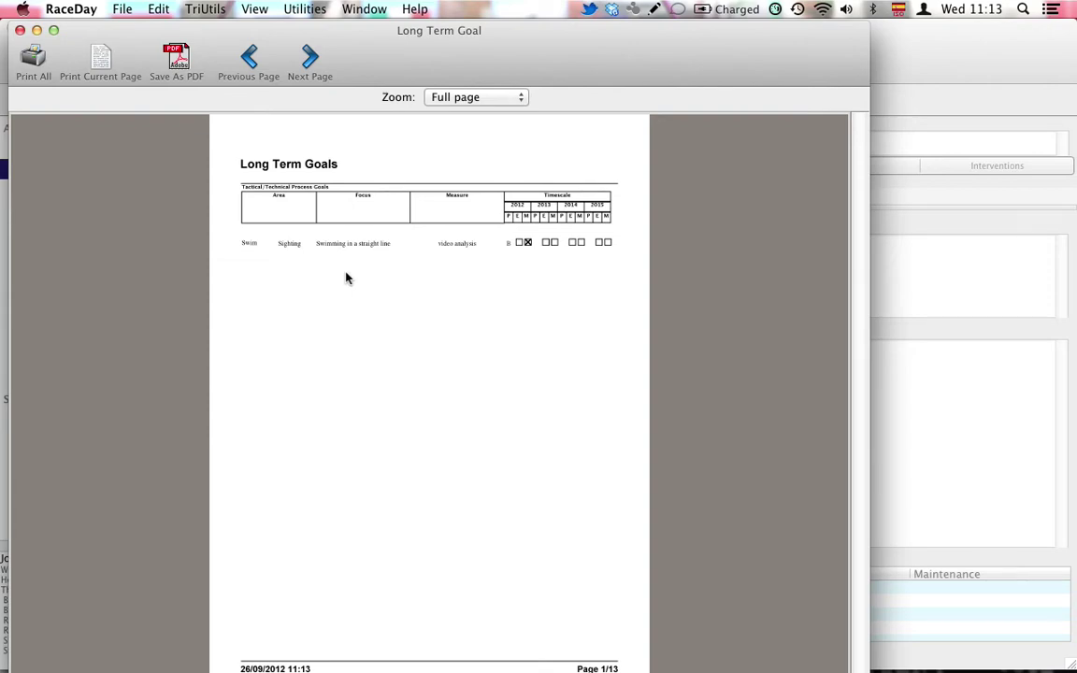
{"action": "left_click", "coordinate": [20, 31]}
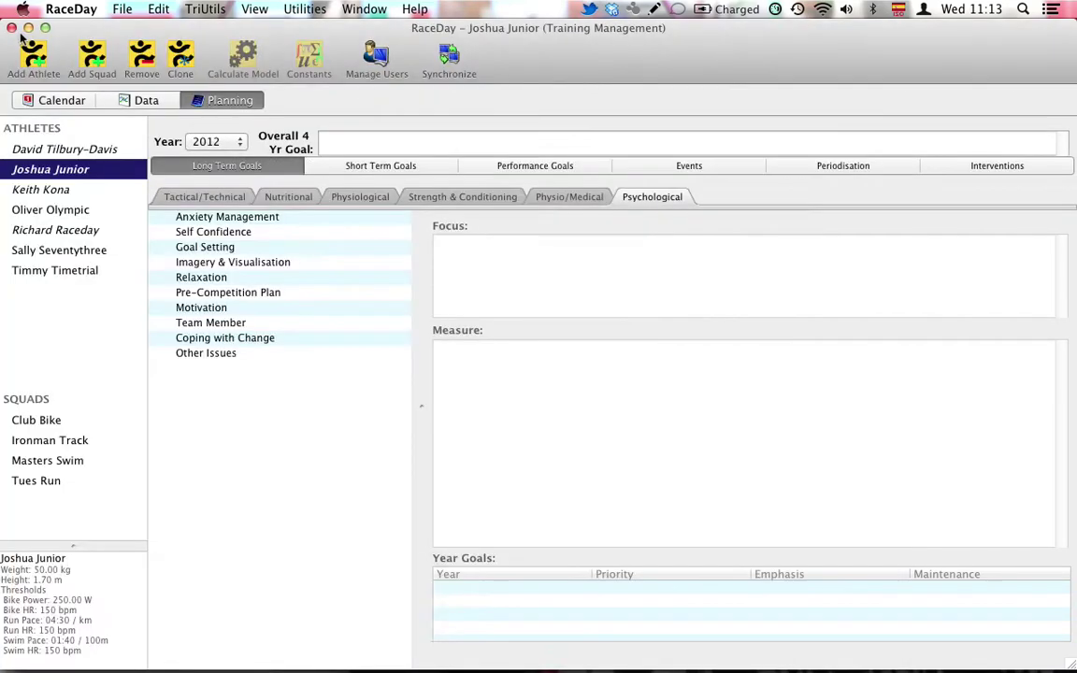
- Review the short-term Tactical/Technical entries for swimming in a straight line and improved bike position
{"action": "left_click", "coordinate": [348, 168]}
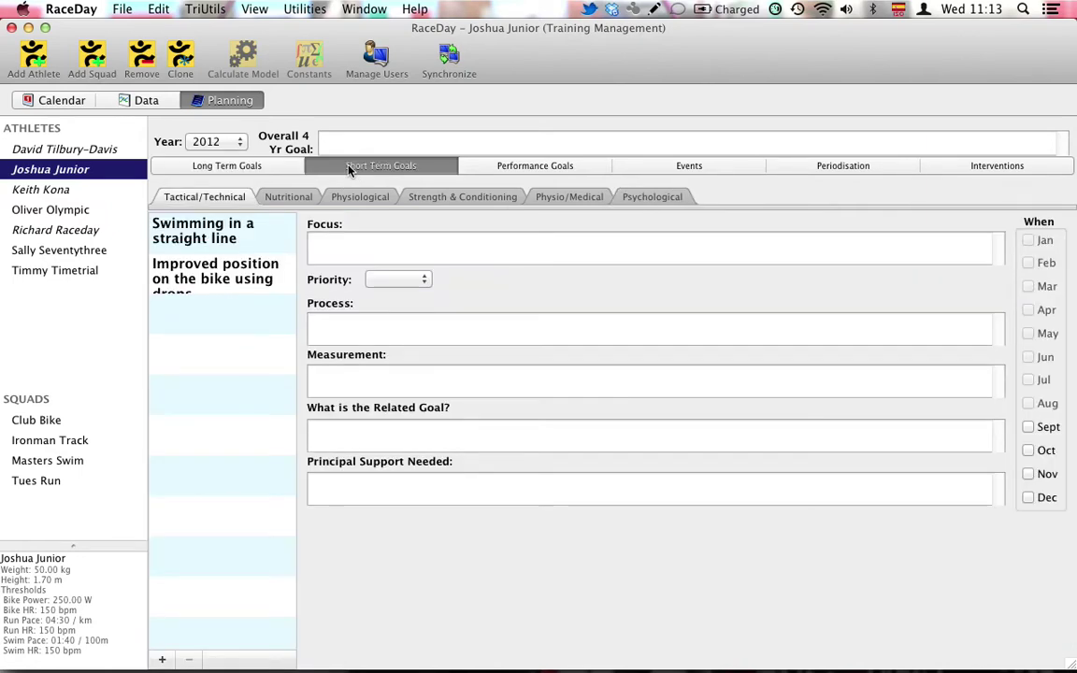
{"action": "left_click", "coordinate": [235, 241]}
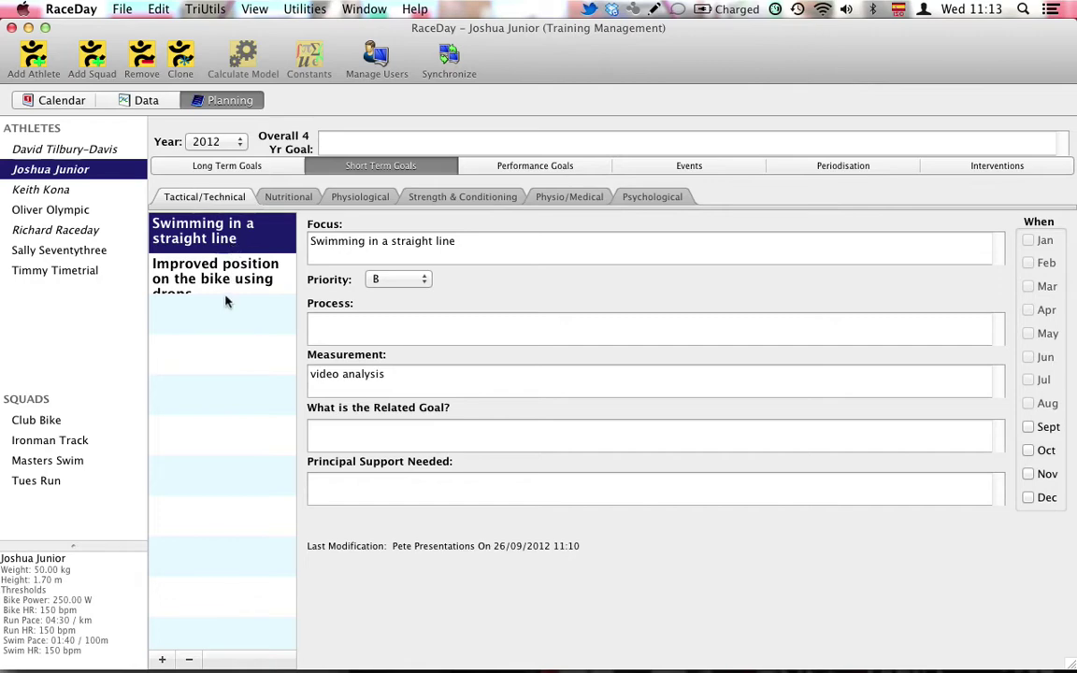
{"action": "left_click", "coordinate": [224, 285]}
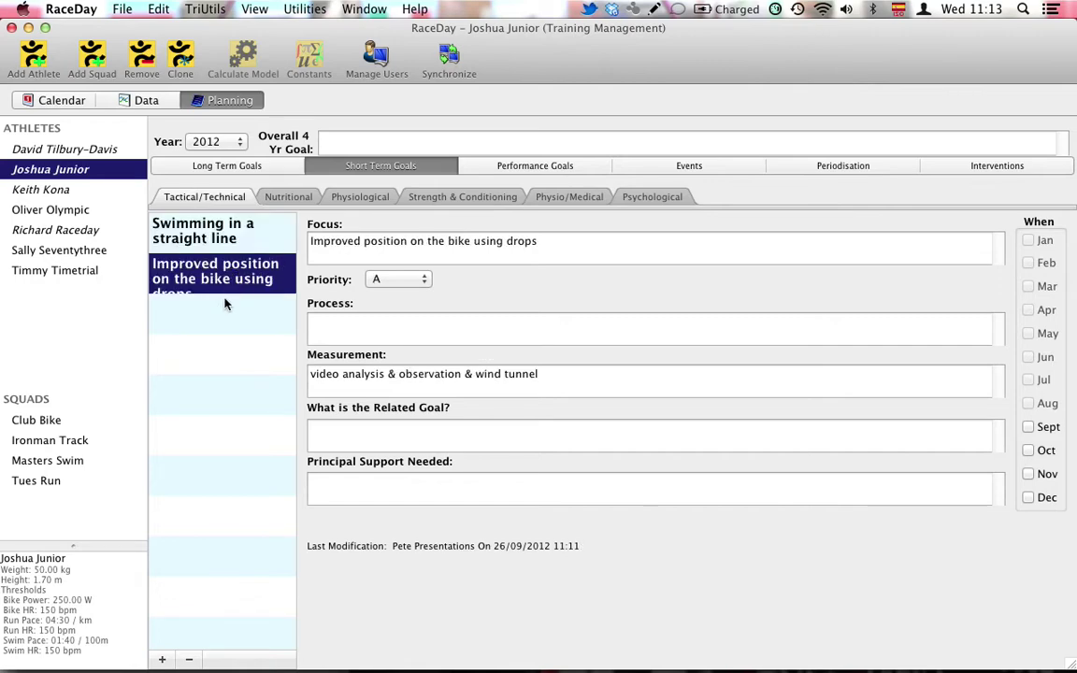
- Review the straight-line swimming short-term goal and the current-level and timing sections of the Performance Goals
{"action": "left_click", "coordinate": [194, 234]}
{"action": "left_click", "coordinate": [223, 165]}
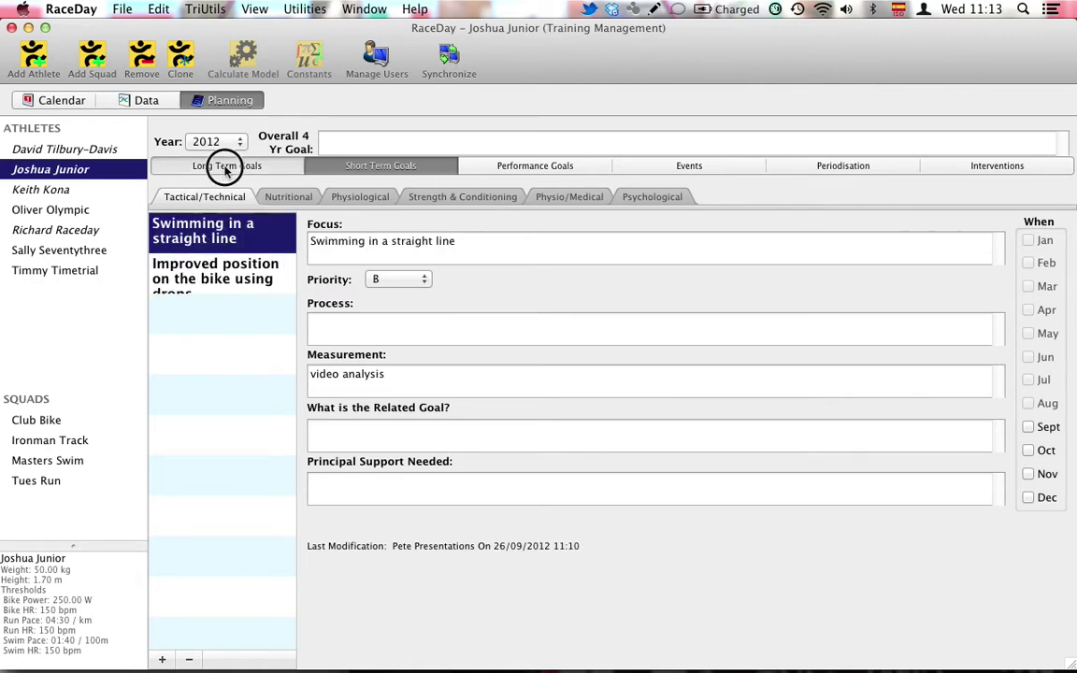
{"action": "left_click", "coordinate": [339, 169]}
{"action": "left_click", "coordinate": [196, 234]}
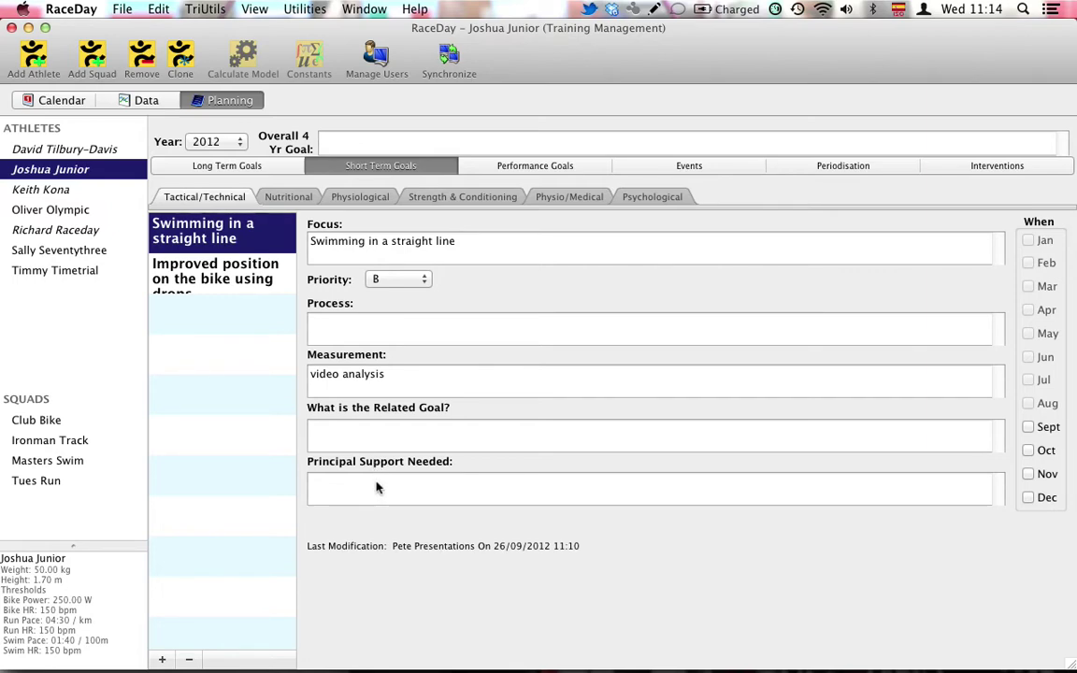
{"action": "left_click", "coordinate": [562, 172]}
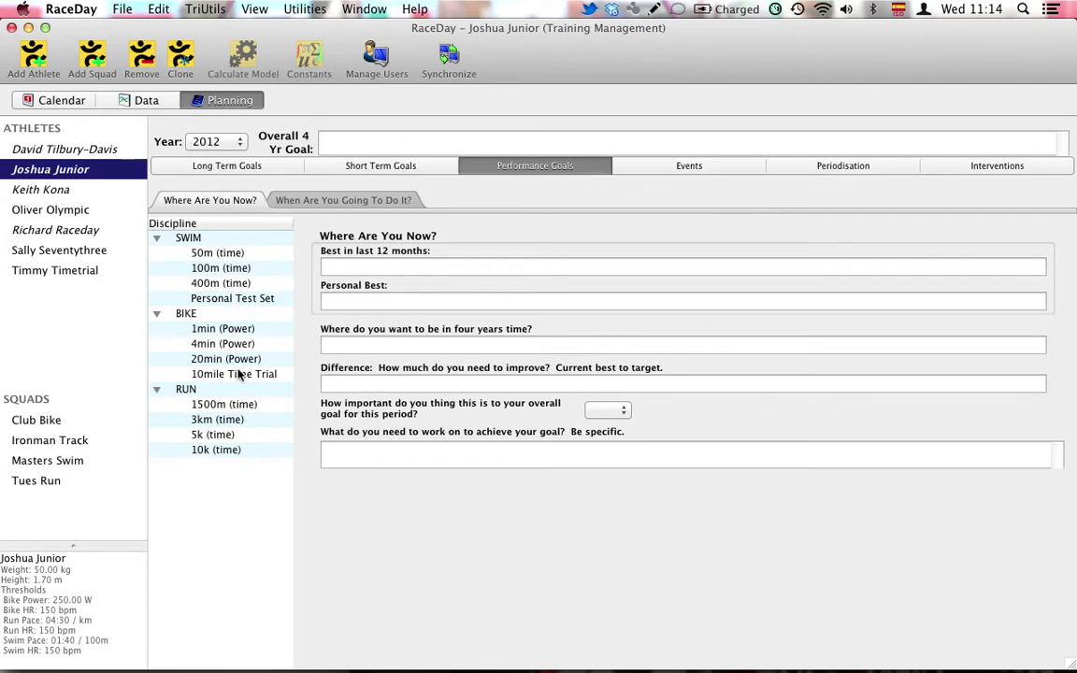
{"action": "left_click", "coordinate": [326, 202]}
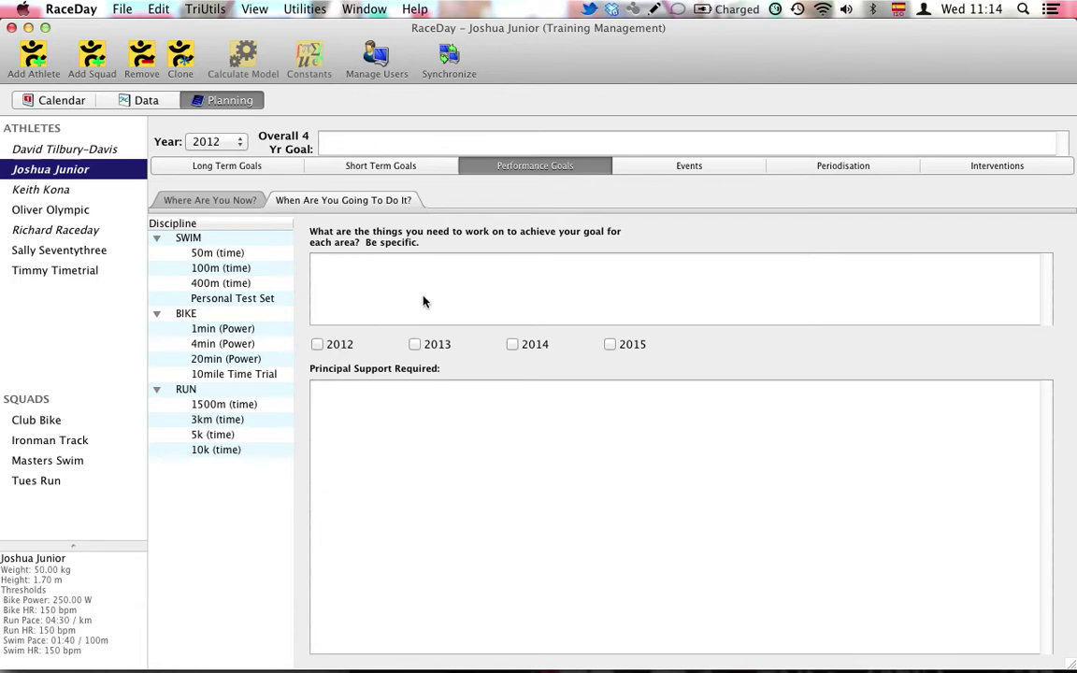
- Add a new event for 2012 dated 01/12/2012 with priority C
{"action": "left_click", "coordinate": [669, 168]}
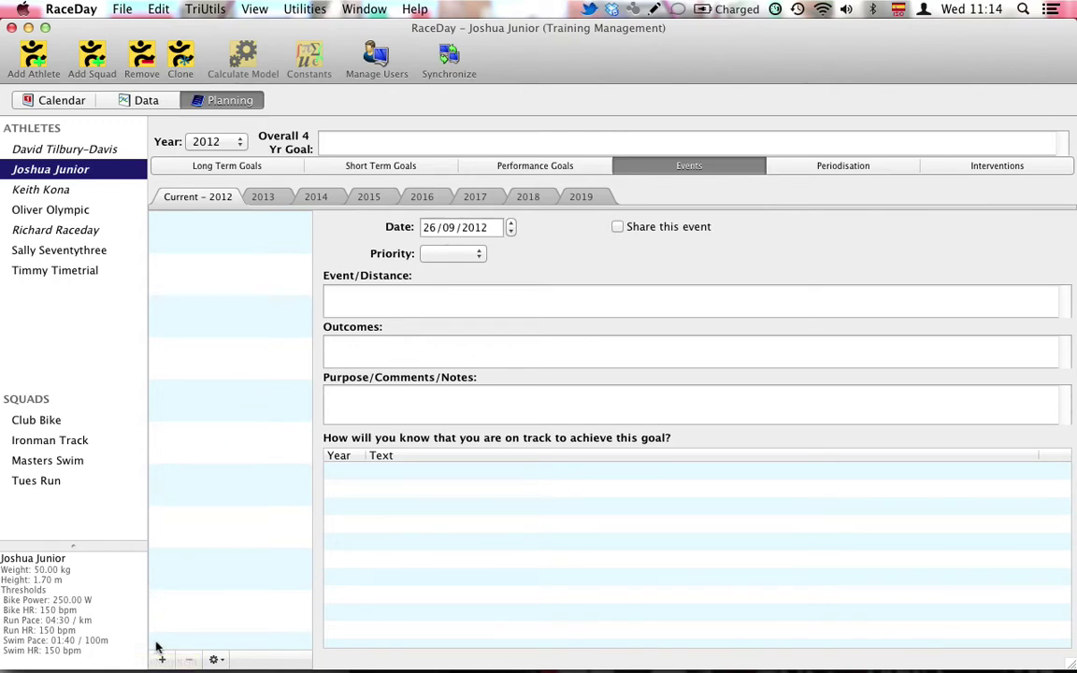
{"action": "left_click", "coordinate": [162, 661]}
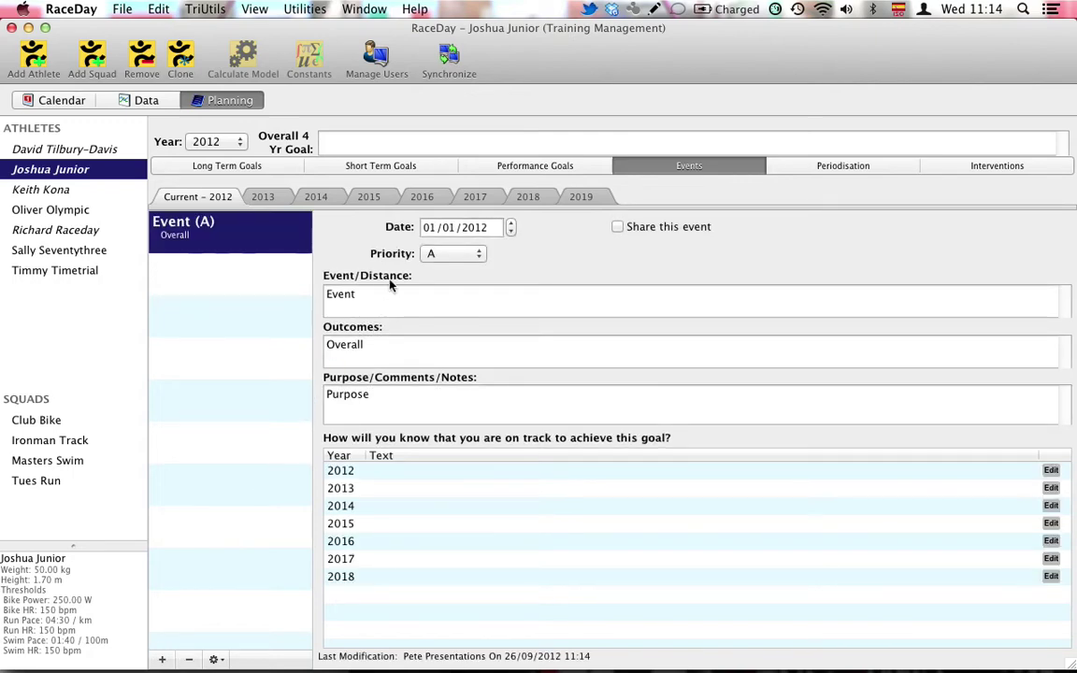
{"action": "left_click", "coordinate": [433, 230]}
{"action": "left_click", "coordinate": [449, 230]}
{"action": "type", "text": "12"}
{"action": "left_click", "coordinate": [450, 255]}
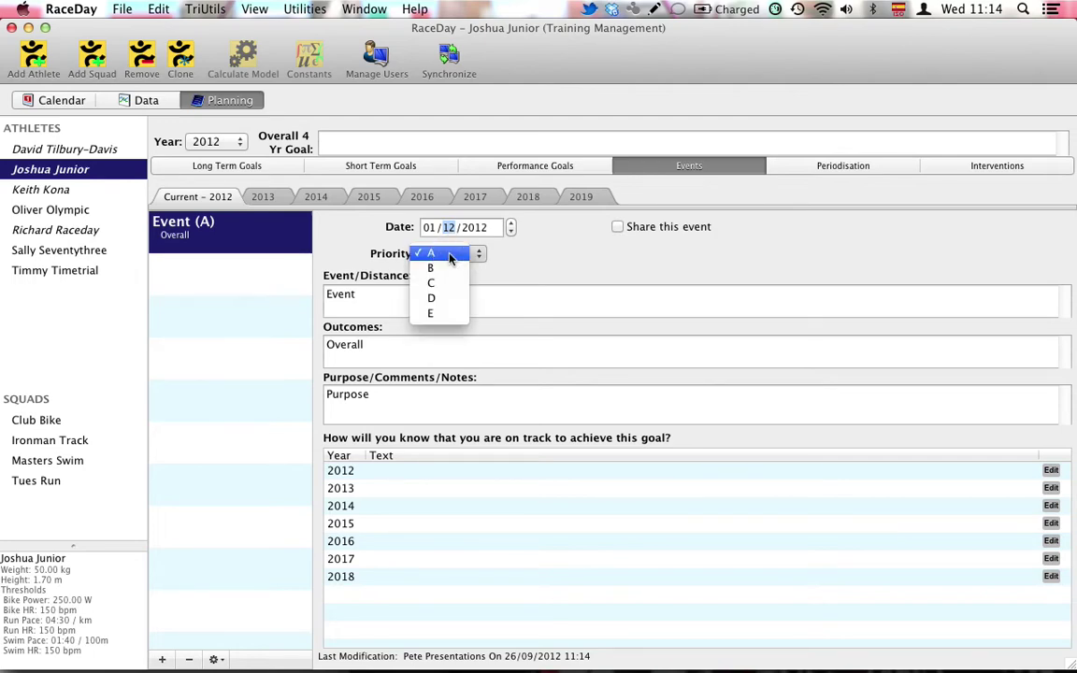
{"action": "left_click", "coordinate": [448, 289]}
- Enter "Local XC 5 miles" as the new event's name and distance
{"action": "left_click", "coordinate": [422, 297]}
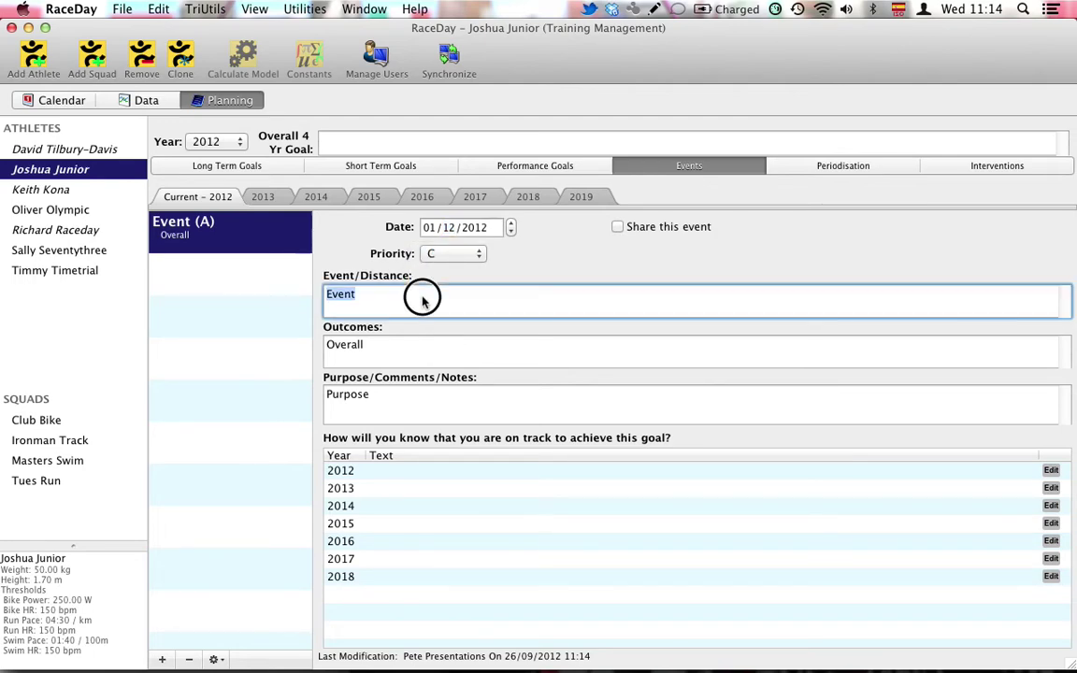
{"action": "type", "text": "Local "}
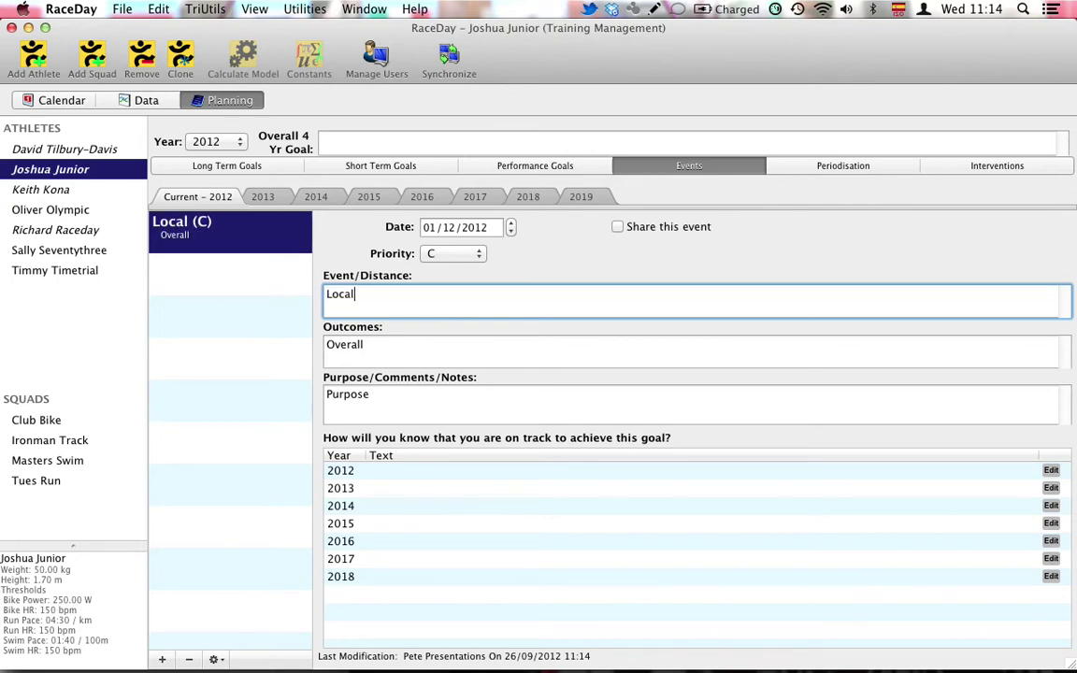
{"action": "type", "text": "XC 5miles"}
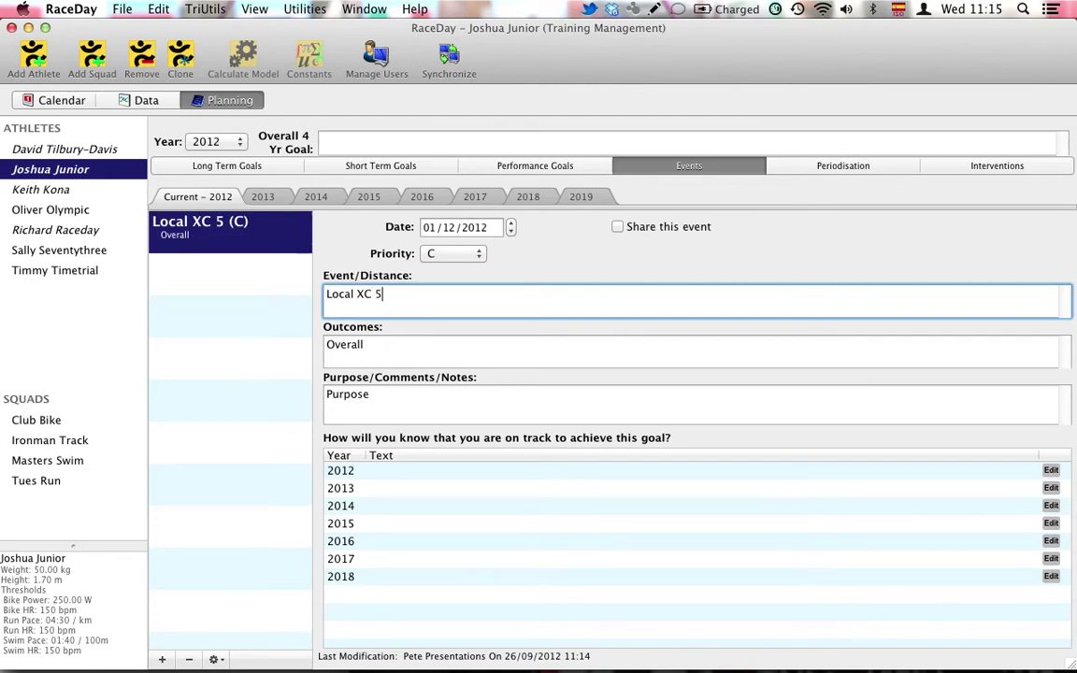
{"action": "key", "text": "Left"}
{"action": "key", "text": "Left"}
{"action": "key", "text": "Left"}
{"action": "key", "text": "Left"}
{"action": "key", "text": "Left"}
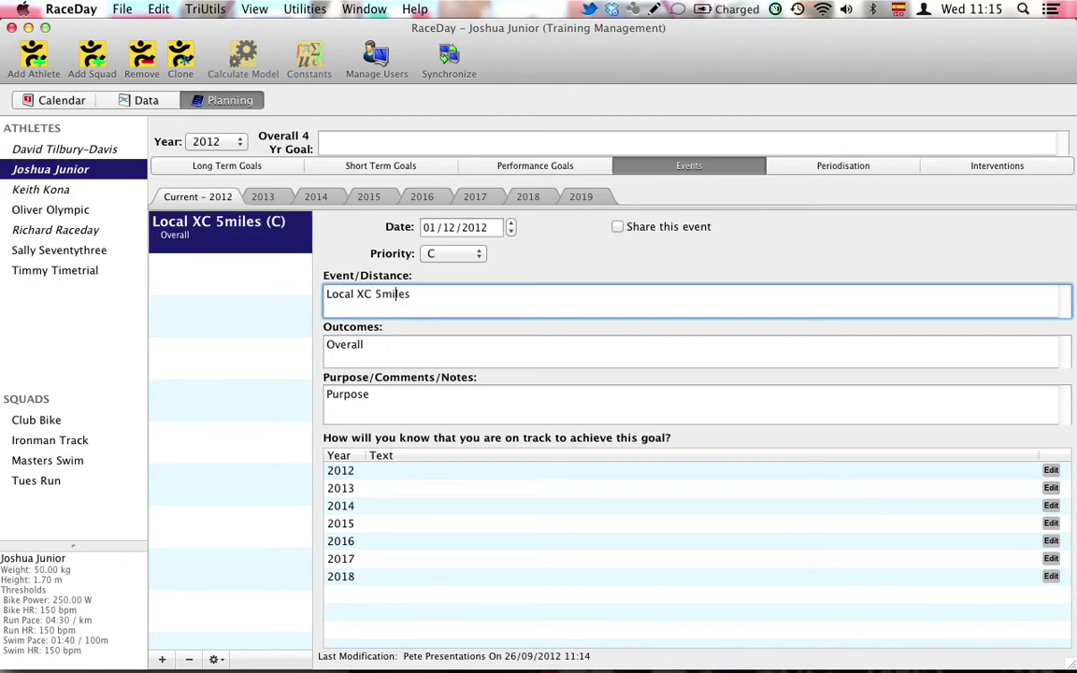
- Set the cross-country event's outcome to "competitive" and its purpose to "Training"
{"action": "key", "text": "Tab"}
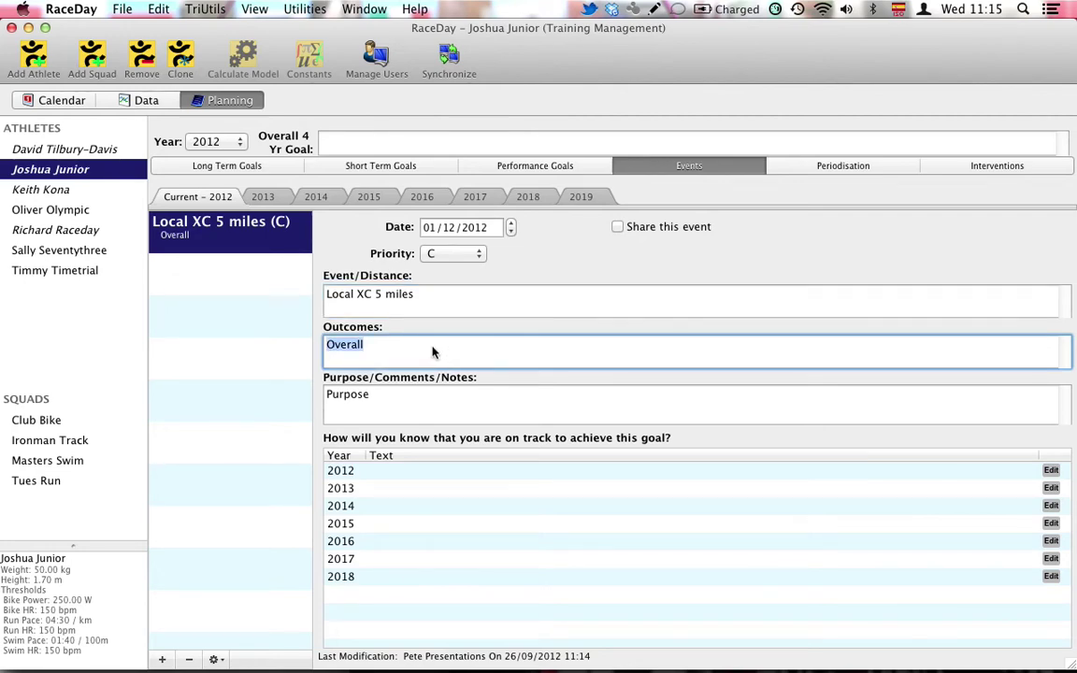
{"action": "type", "text": "competitive"}
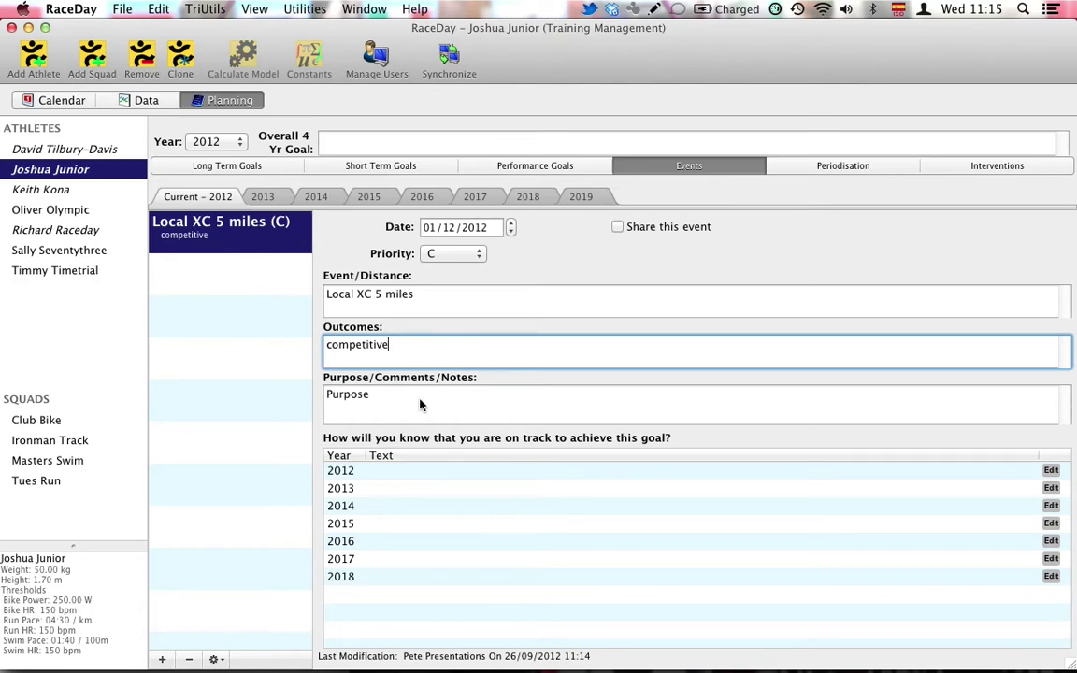
{"action": "key", "text": "Tab"}
{"action": "type", "text": "Training"}
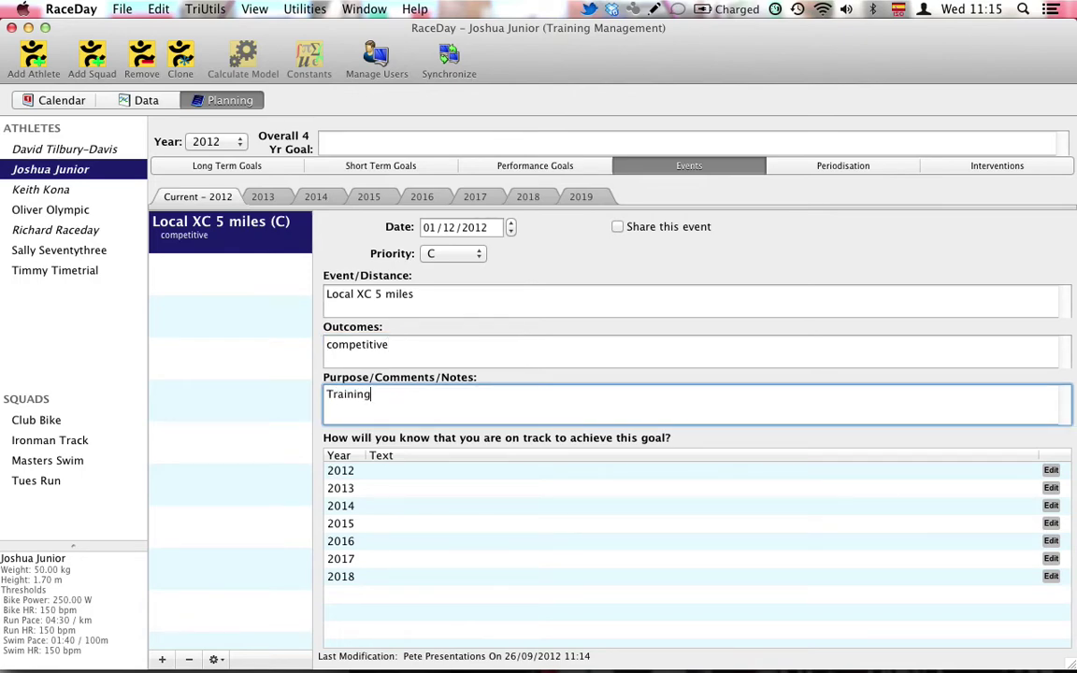
- Record "n/a" as the event's 2012 entry for knowing the goal is on track
{"action": "left_click", "coordinate": [437, 476]}
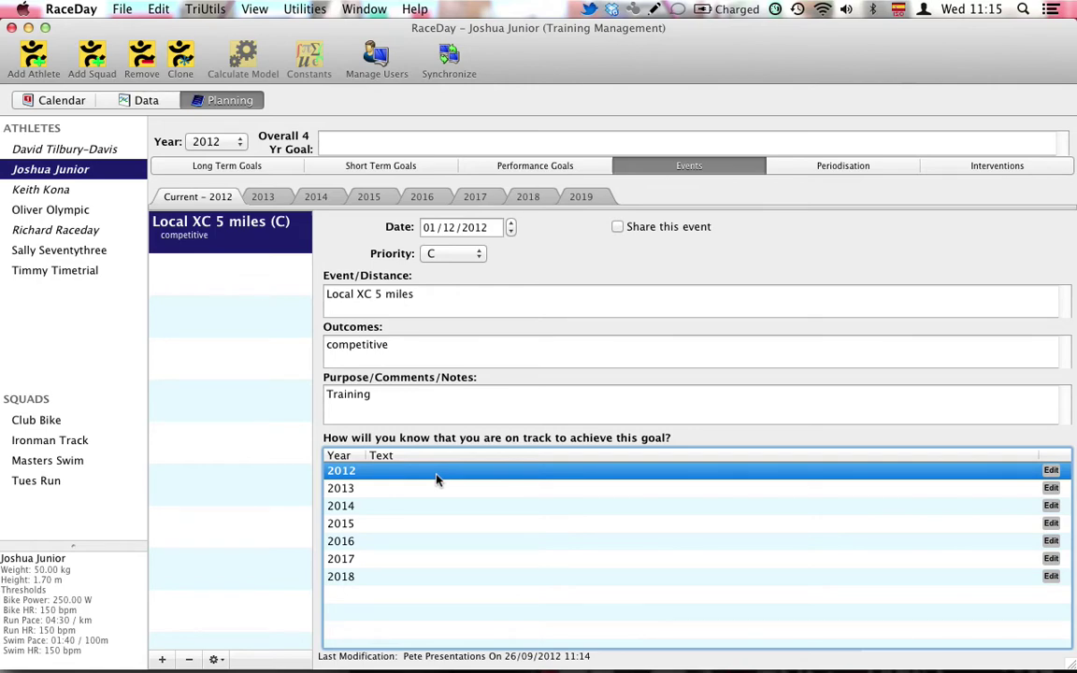
{"action": "left_click", "coordinate": [437, 478]}
{"action": "left_click", "coordinate": [1050, 470]}
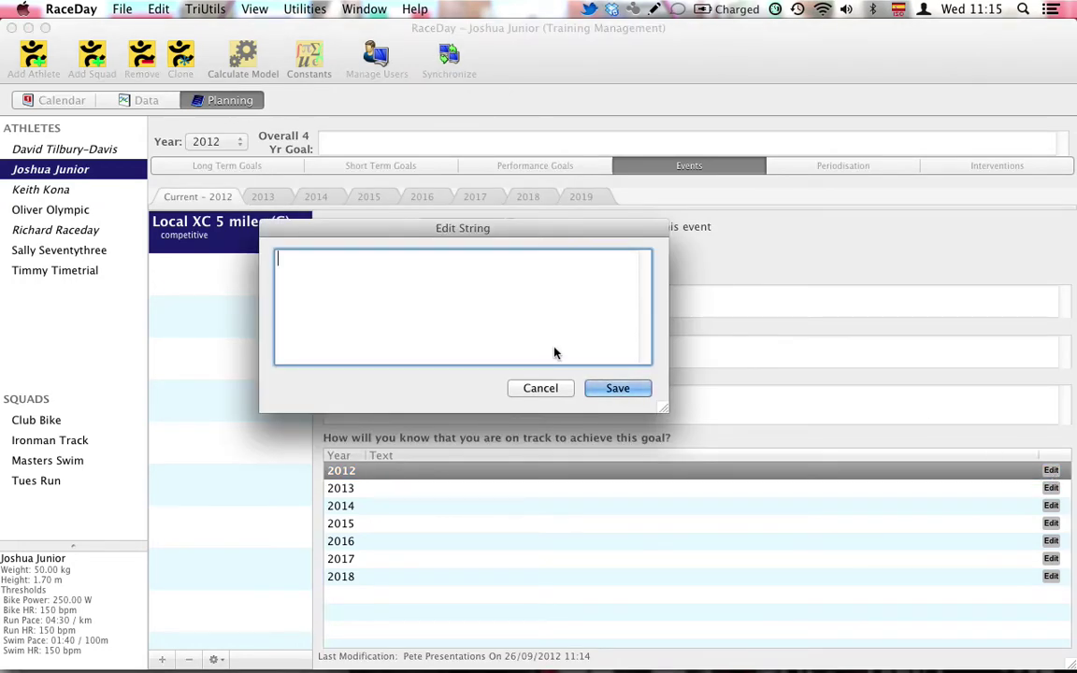
{"action": "type", "text": "n/a"}
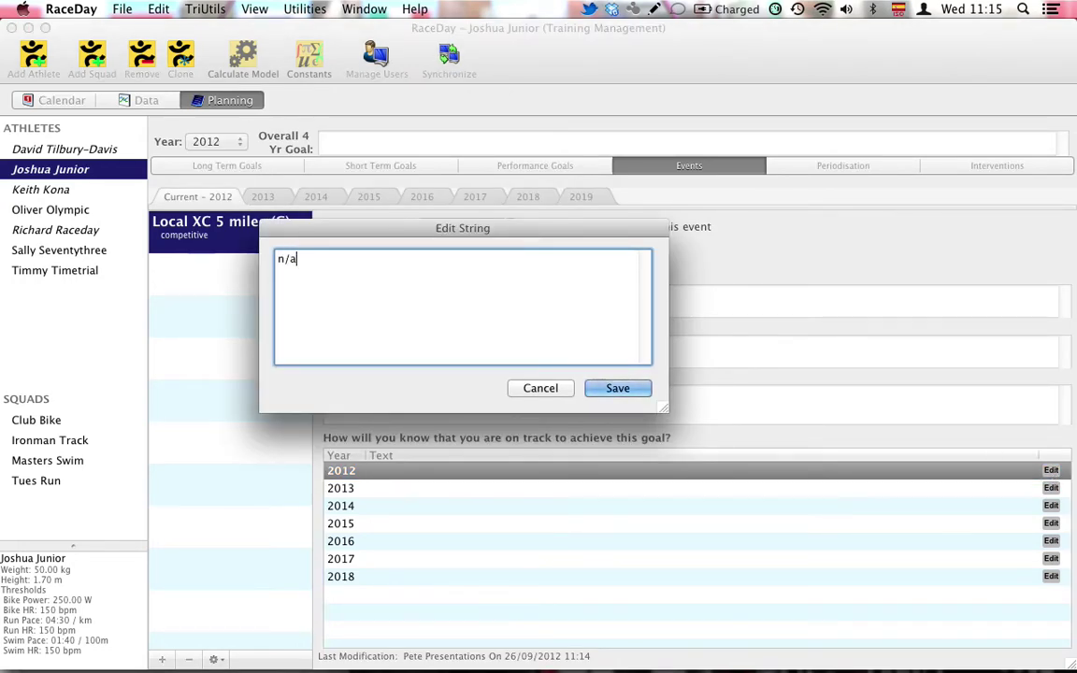
{"action": "left_click", "coordinate": [622, 388]}
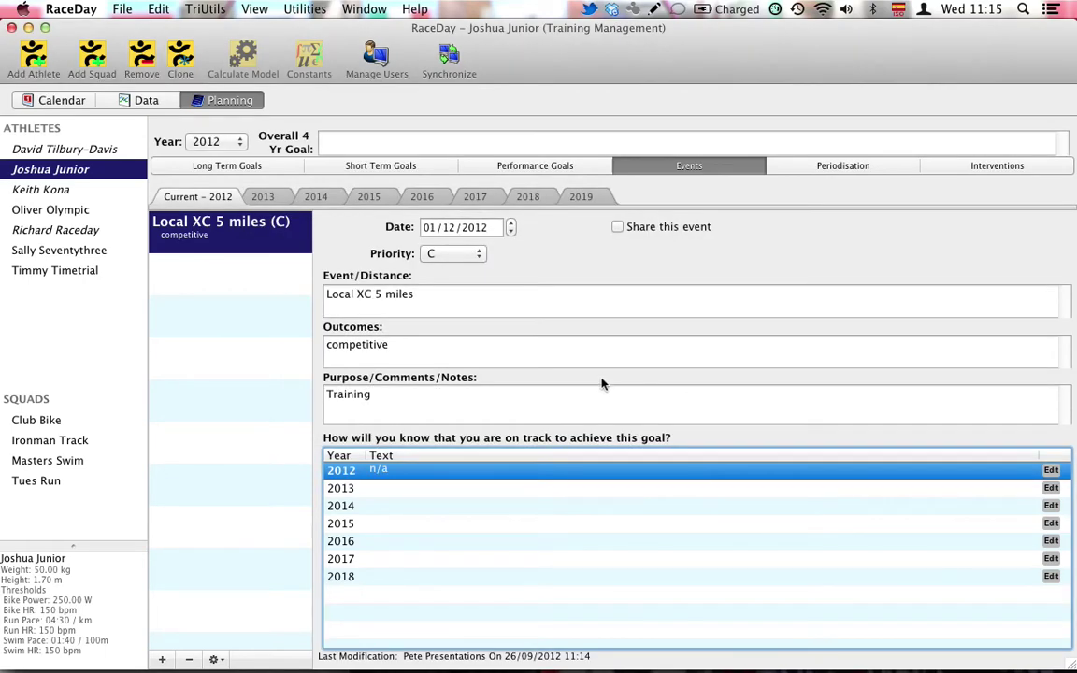
- Add a swimming periodisation phase of type Endurance / LSD running from 01/10/2012 to 31/10/2012
{"action": "left_click", "coordinate": [832, 166]}
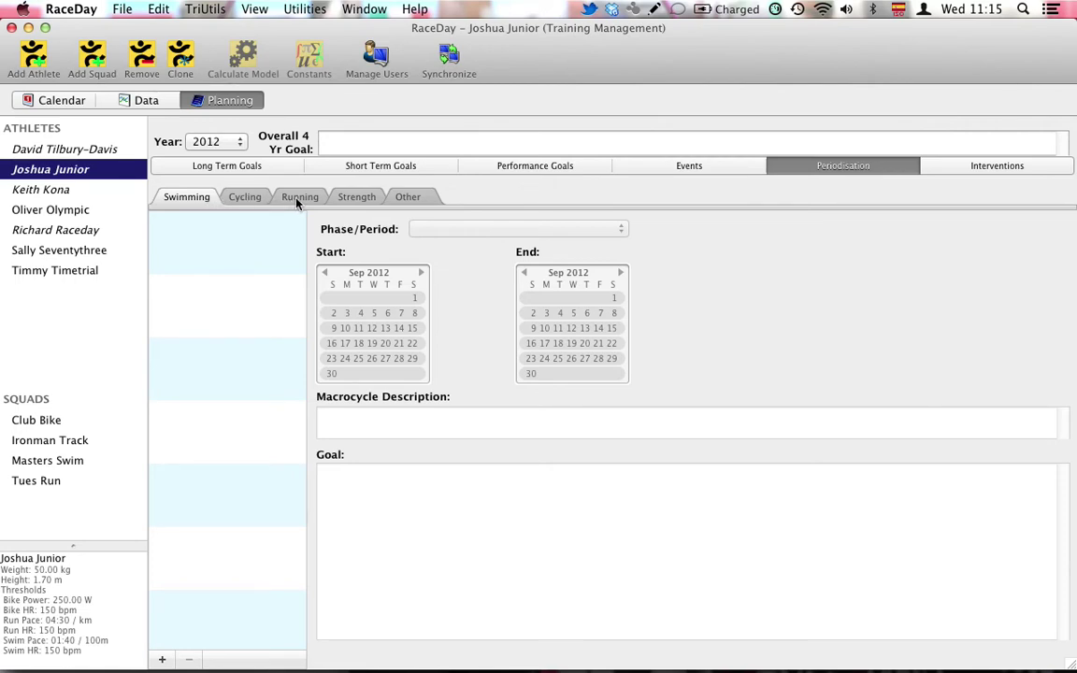
{"action": "left_click", "coordinate": [162, 661]}
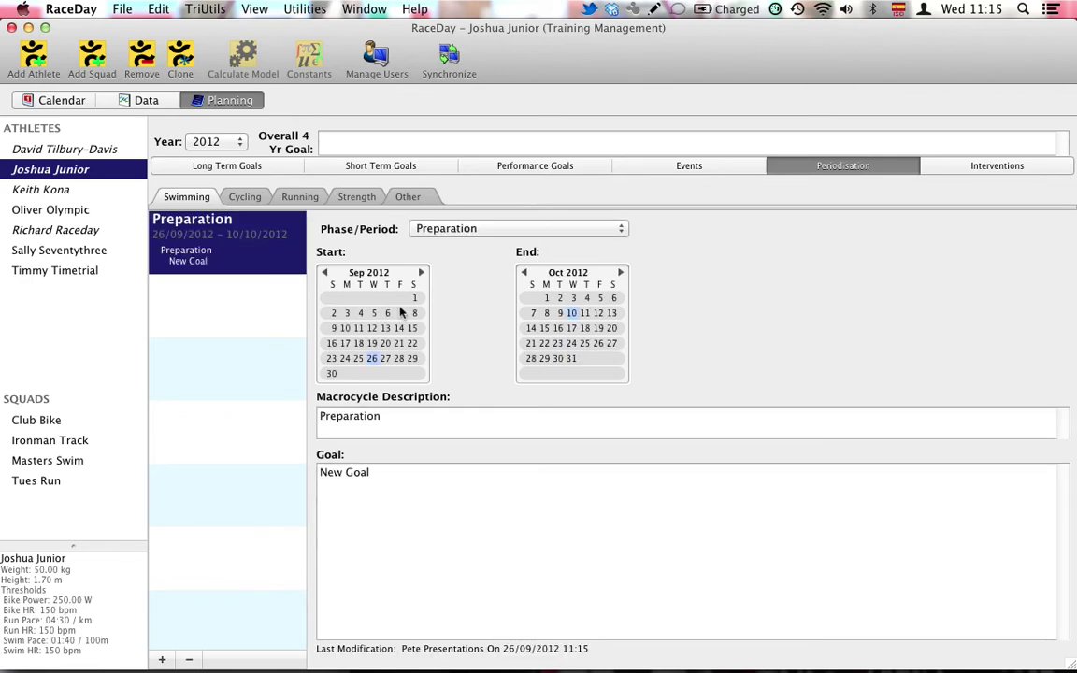
{"action": "left_click", "coordinate": [421, 273]}
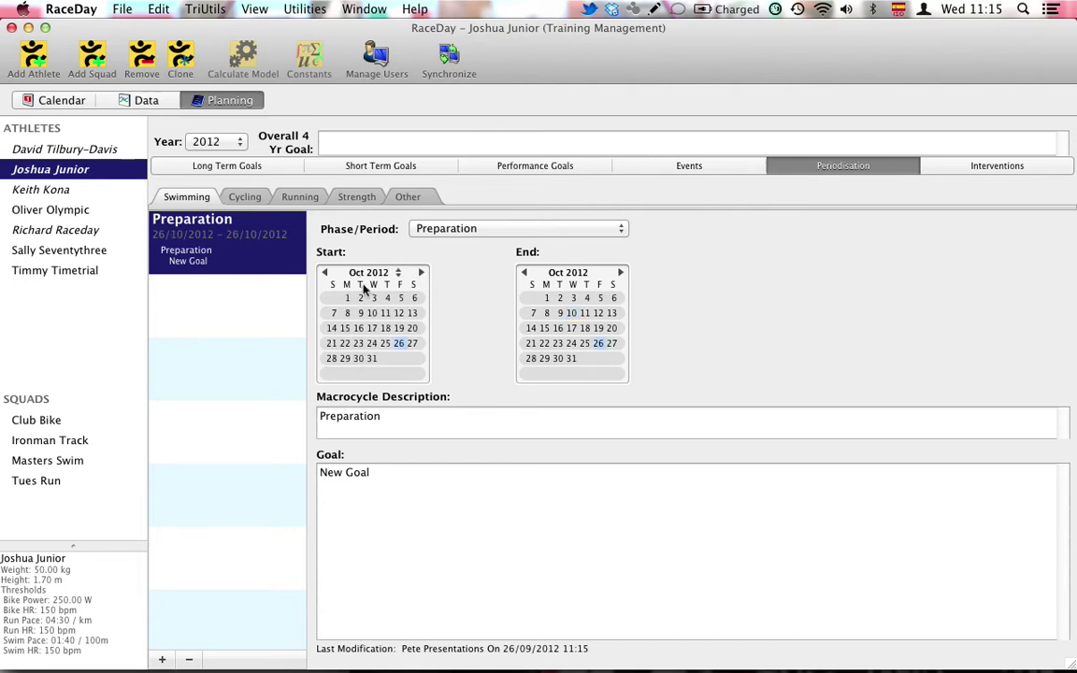
{"action": "left_click", "coordinate": [349, 299]}
{"action": "left_click", "coordinate": [572, 360]}
{"action": "left_click", "coordinate": [472, 231]}
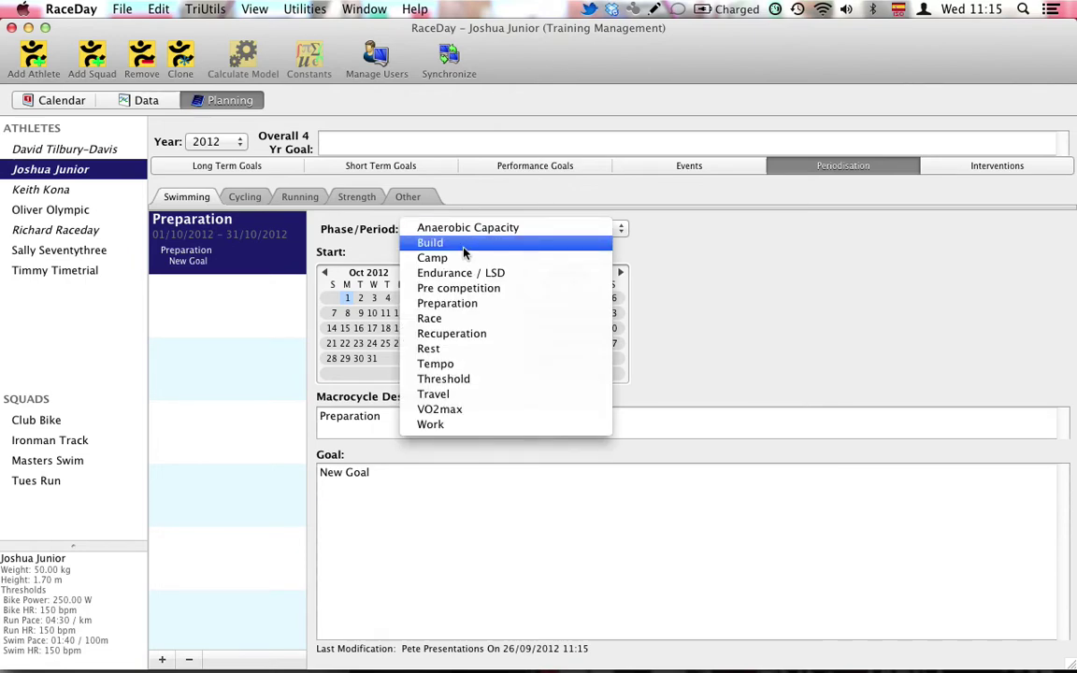
{"action": "left_click", "coordinate": [472, 272]}
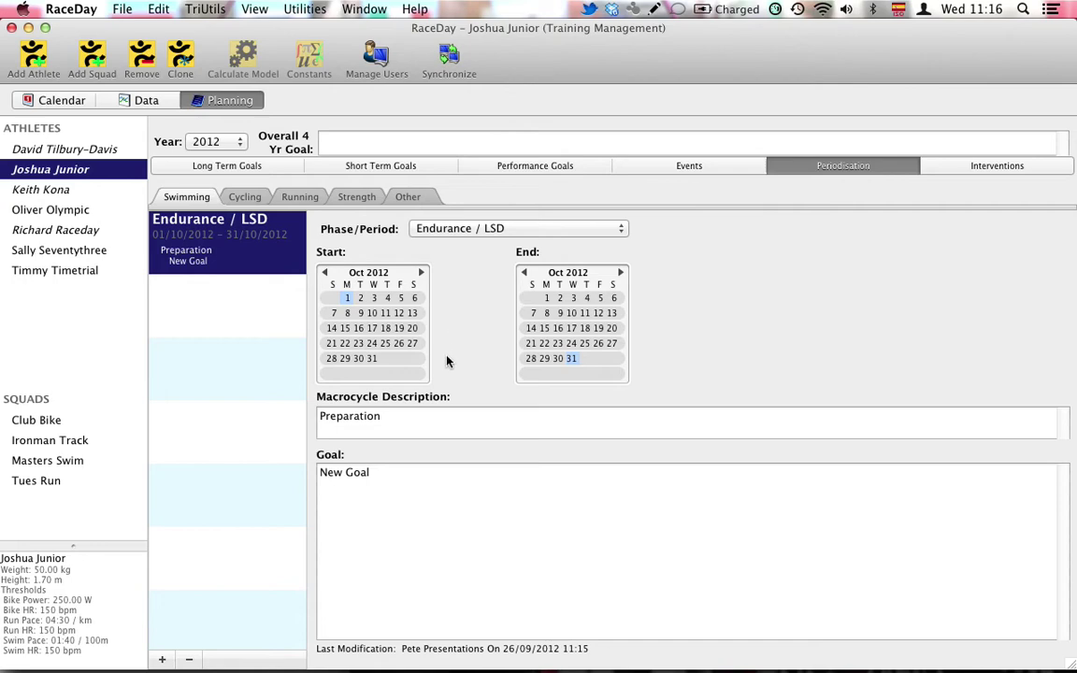
- Describe the swimming macrocycle as "Endurance" with the goal "Increased yardage in the swimming pool"
{"action": "left_click", "coordinate": [427, 423]}
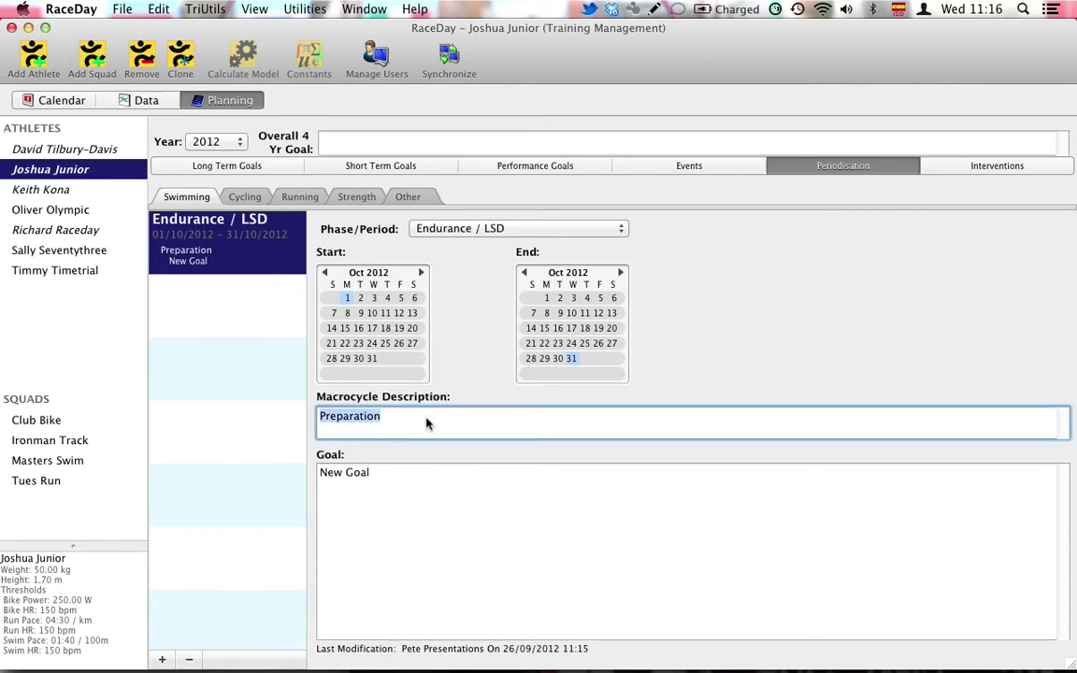
{"action": "type", "text": "Endurac"}
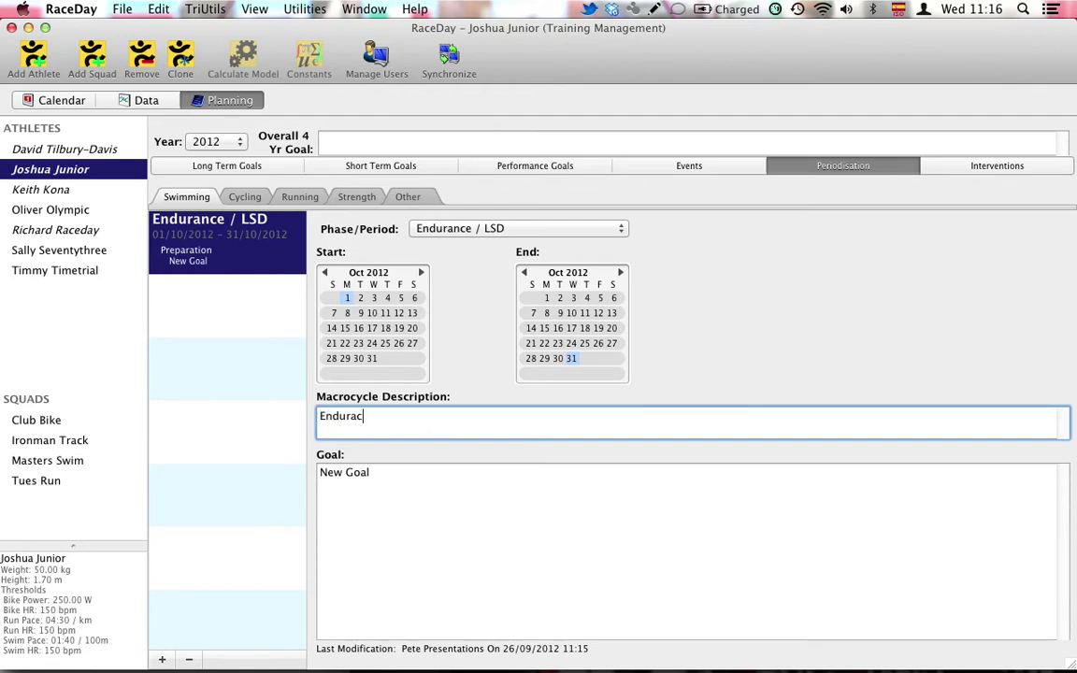
{"action": "key", "text": "BackSpace"}
{"action": "type", "text": "nce"}
{"action": "key", "text": "Tab"}
{"action": "type", "text": "In"}
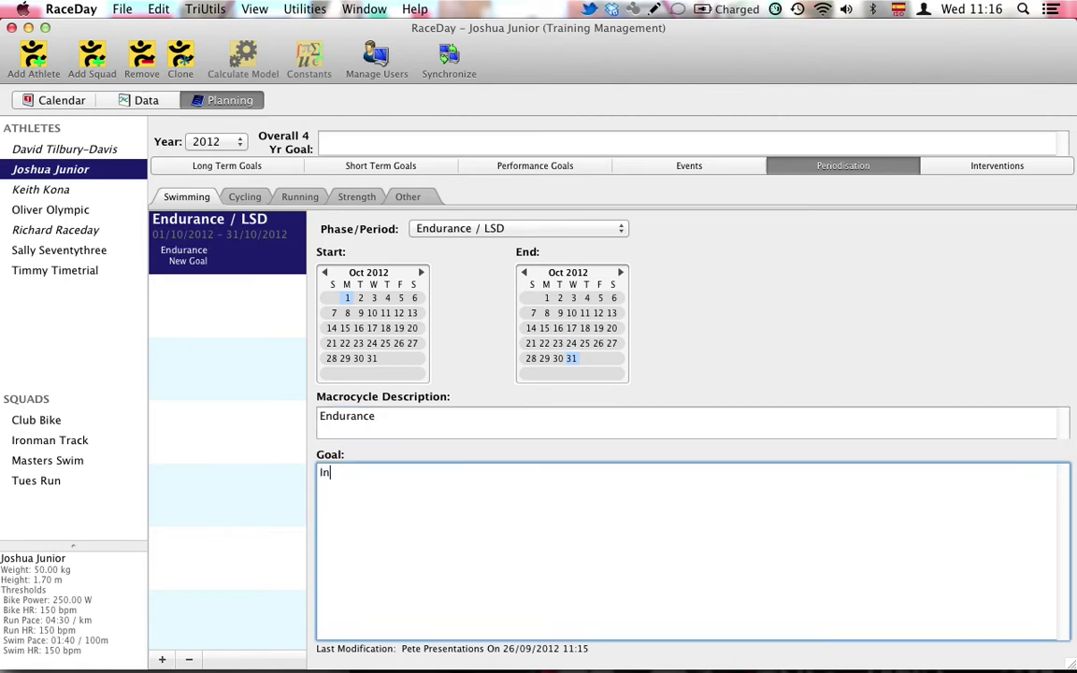
{"action": "type", "text": "creased yardage"}
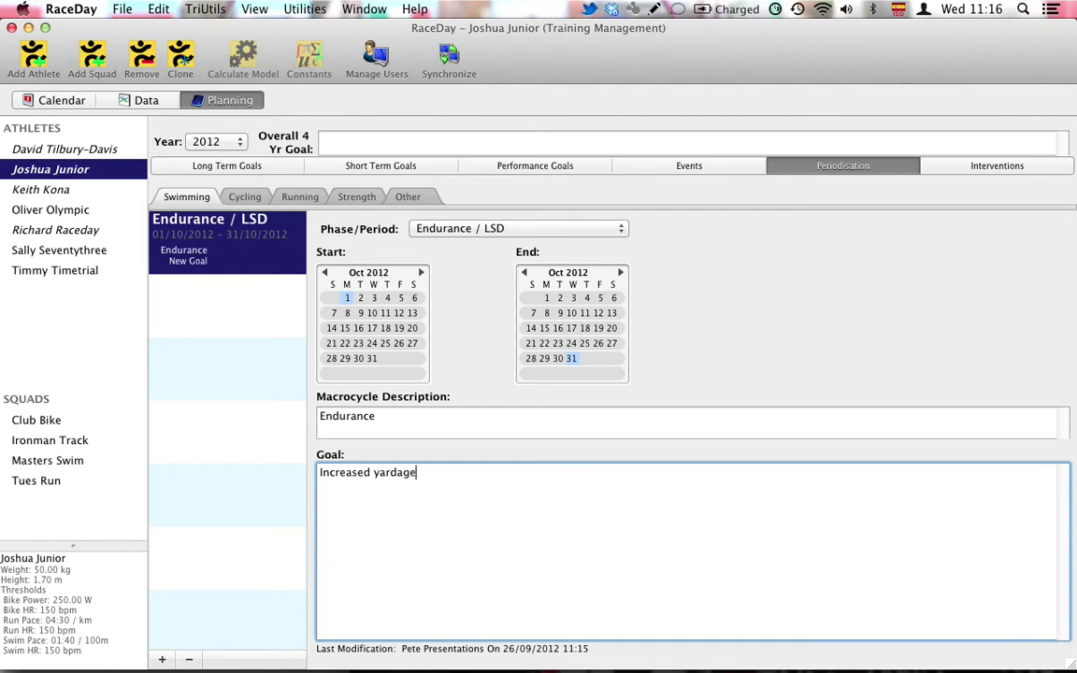
{"action": "type", "text": " in the swimming pool"}
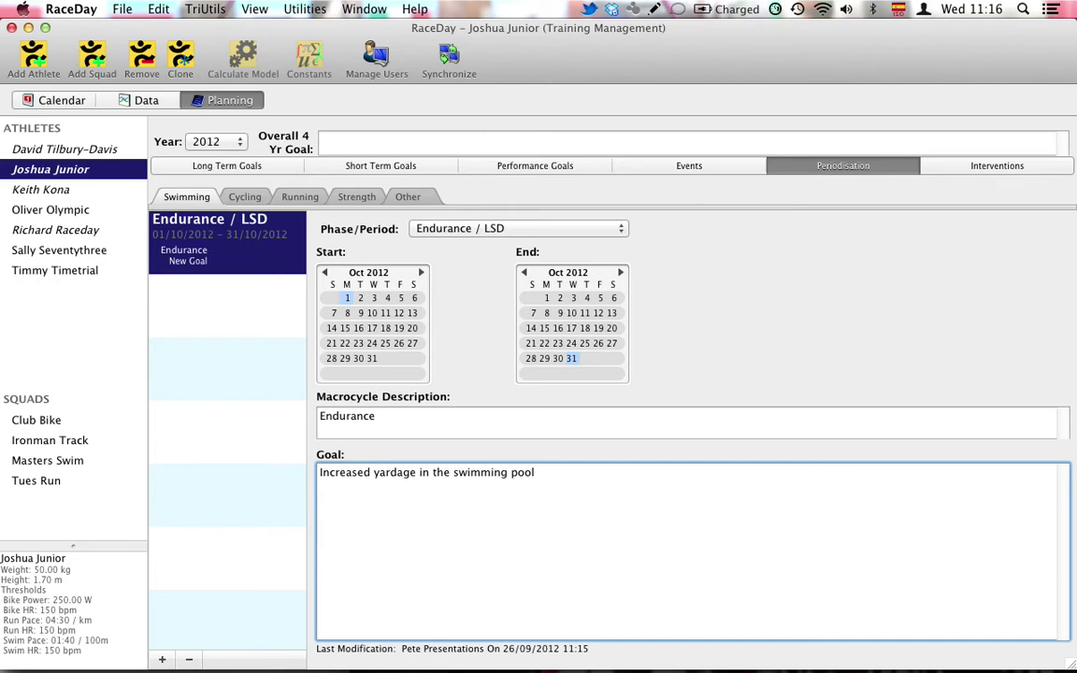
{"action": "left_click", "coordinate": [494, 427]}
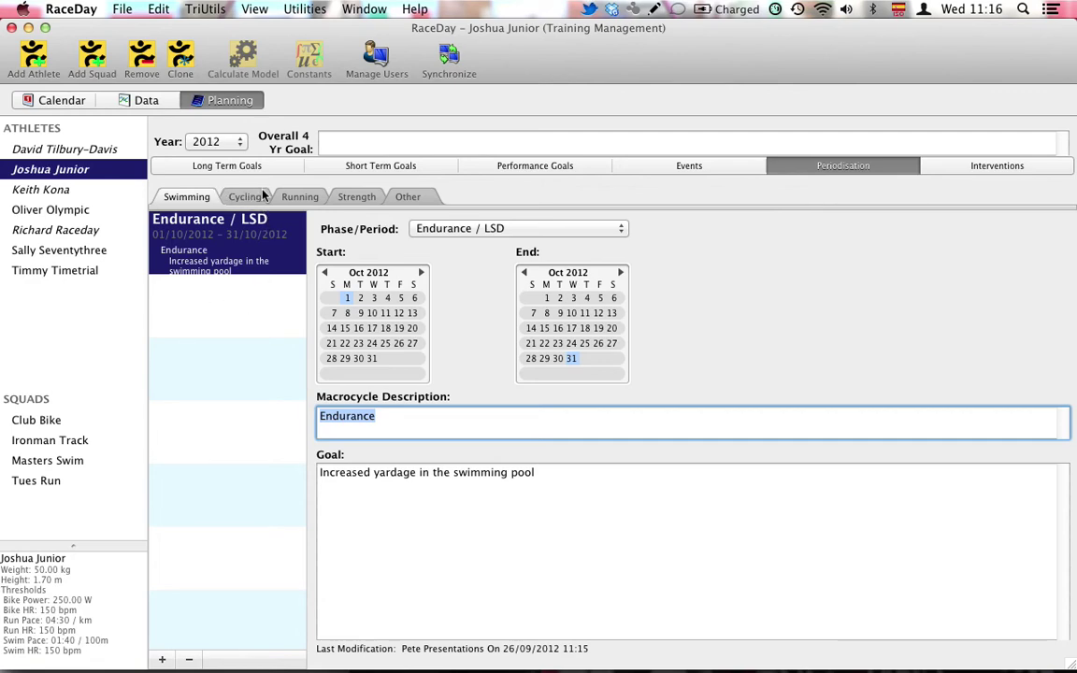
- Check the swimming phase in the training calendar with periodisation hidden and shown, and return to the planning view
{"action": "left_click", "coordinate": [61, 101]}
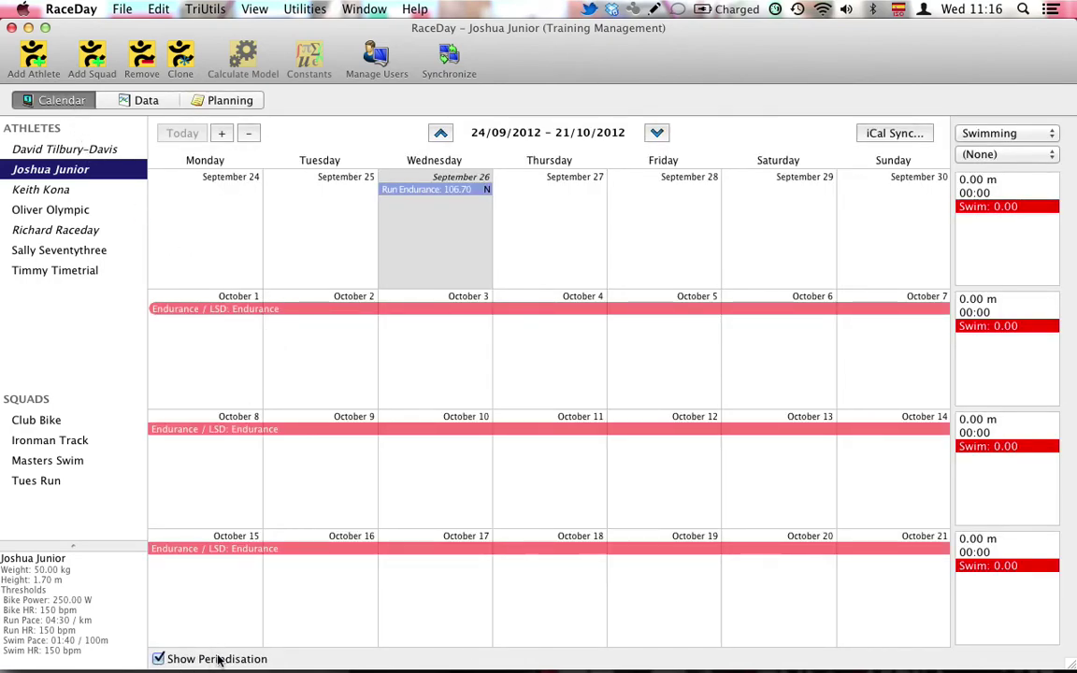
{"action": "left_click", "coordinate": [158, 659]}
{"action": "left_click", "coordinate": [158, 659]}
{"action": "left_click", "coordinate": [225, 100]}
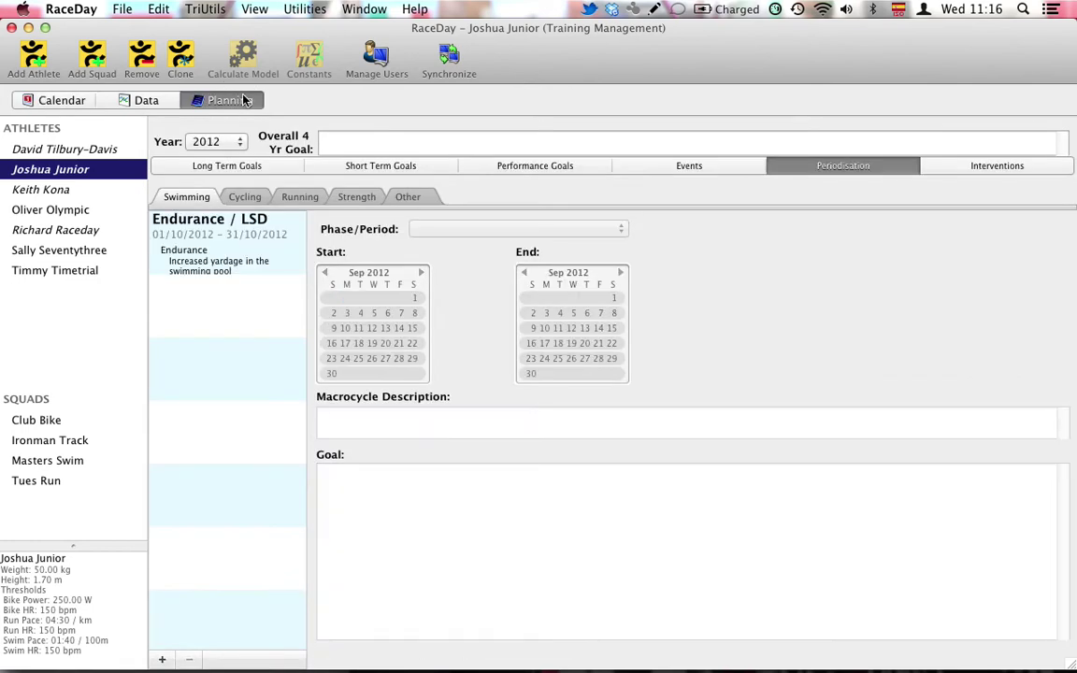
- Add a new Tactical/Technical intervention to the athlete's 2012 plan
{"action": "left_click", "coordinate": [985, 169]}
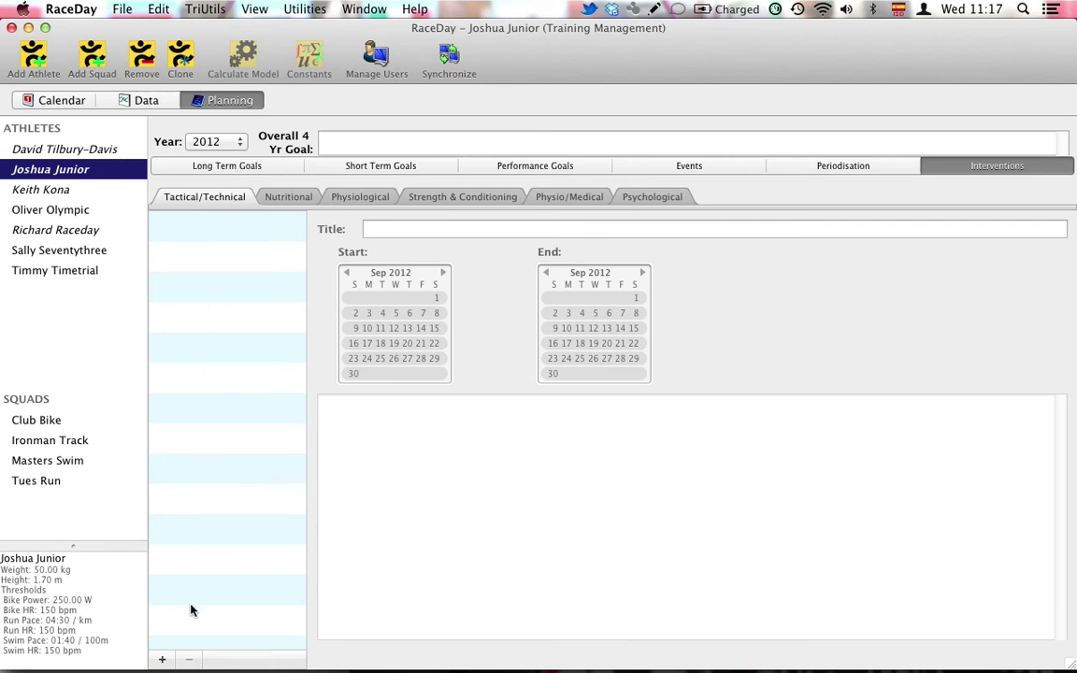
{"action": "left_click", "coordinate": [161, 660]}
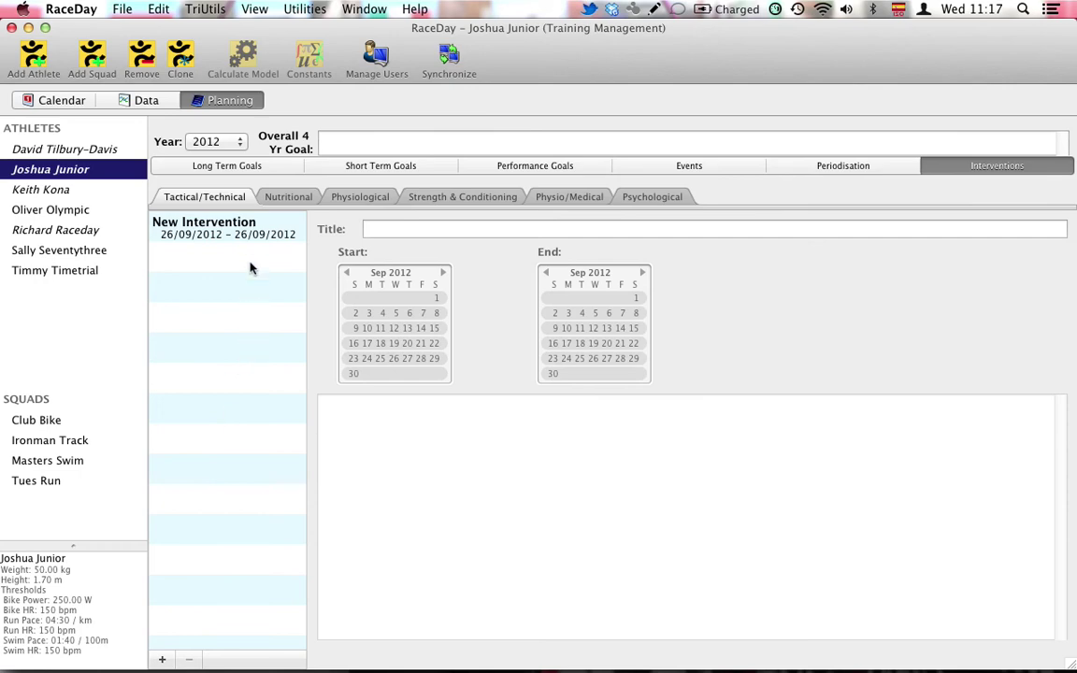
{"action": "left_click", "coordinate": [377, 236]}
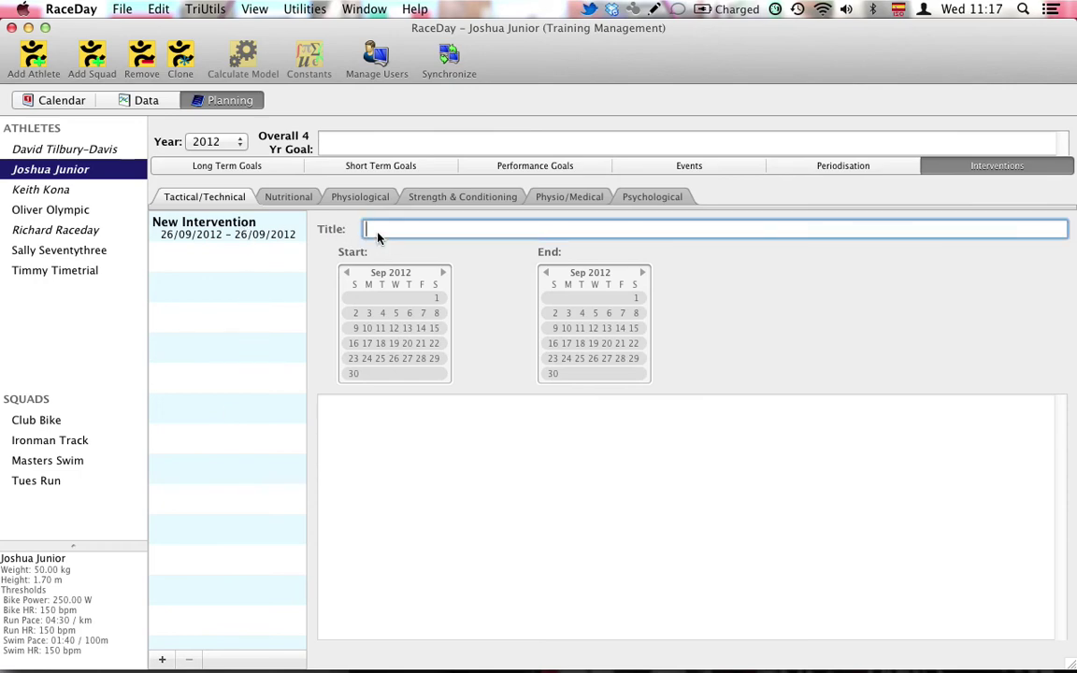
{"action": "type", "text": "Open "}
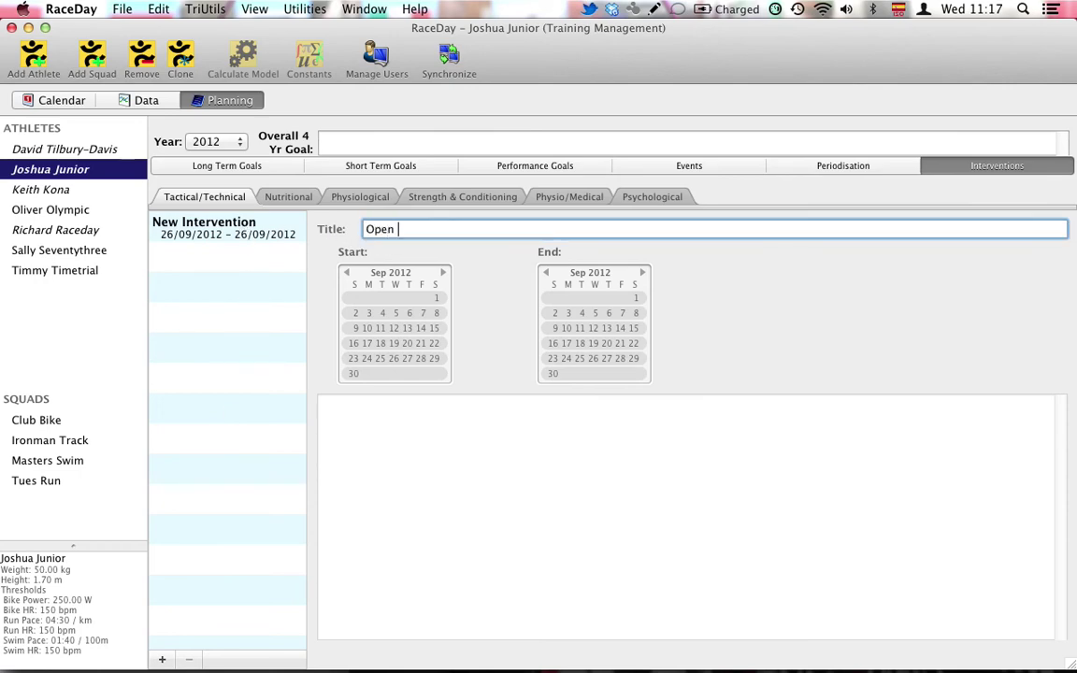
{"action": "type", "text": "Water Sighting Training"}
{"action": "left_click", "coordinate": [392, 271]}
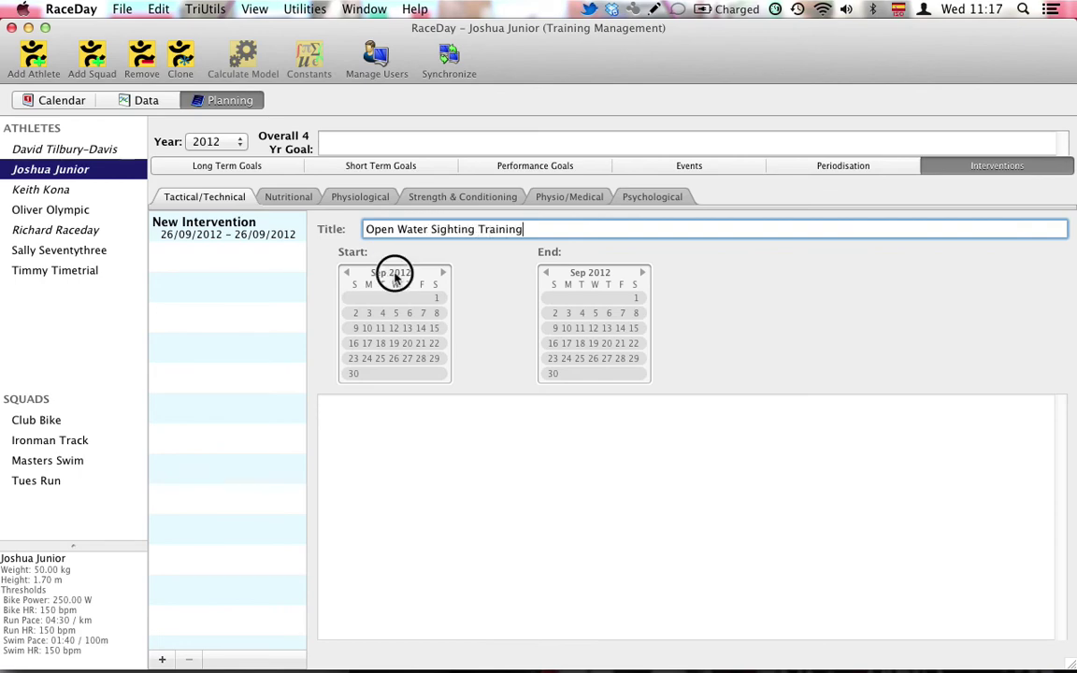
- Select the new intervention and title it "Open Water sighting Training"
{"action": "left_click", "coordinate": [257, 233]}
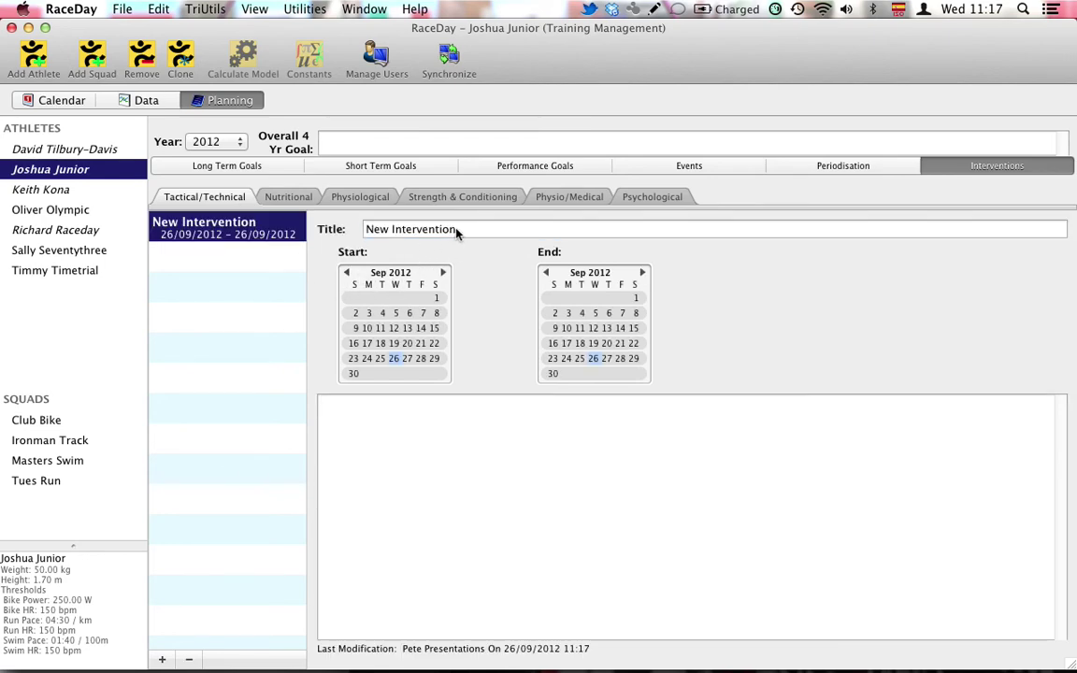
{"action": "left_click_drag", "start_coordinate": [457, 233], "coordinate": [333, 232]}
{"action": "type", "text": "Open Water sighting Training"}
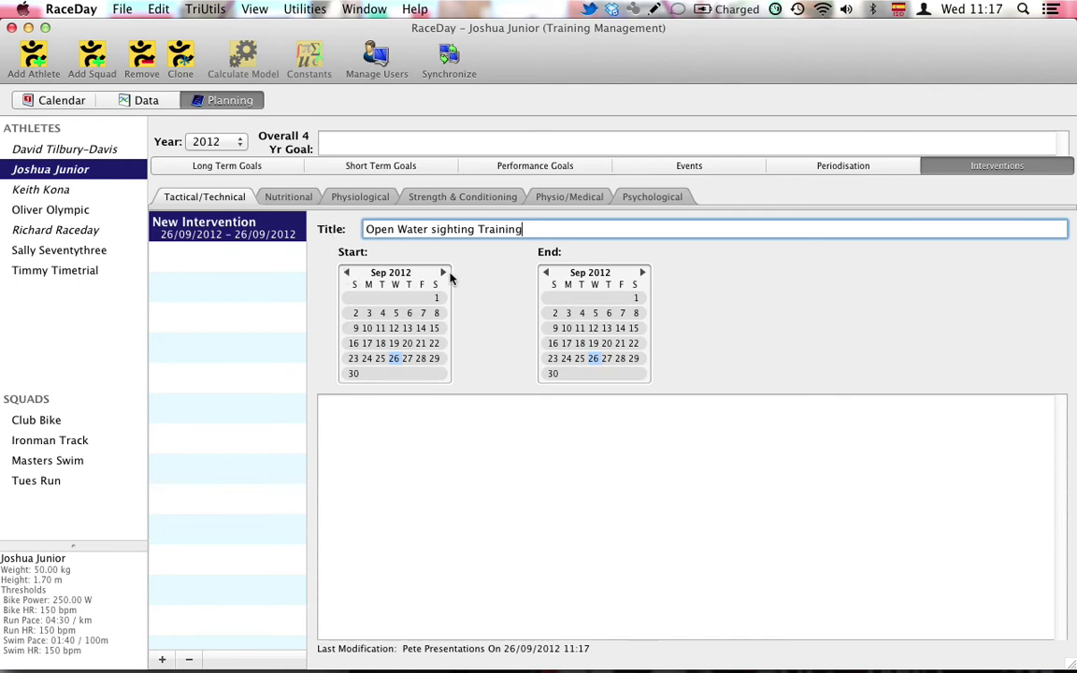
- Set the open water intervention to start on 01/02/2013 and end on 28/02/2013
{"action": "left_click", "coordinate": [445, 273]}
{"action": "left_click", "coordinate": [445, 273]}
{"action": "left_click", "coordinate": [445, 273]}
{"action": "left_click", "coordinate": [445, 273]}
{"action": "left_click", "coordinate": [445, 273]}
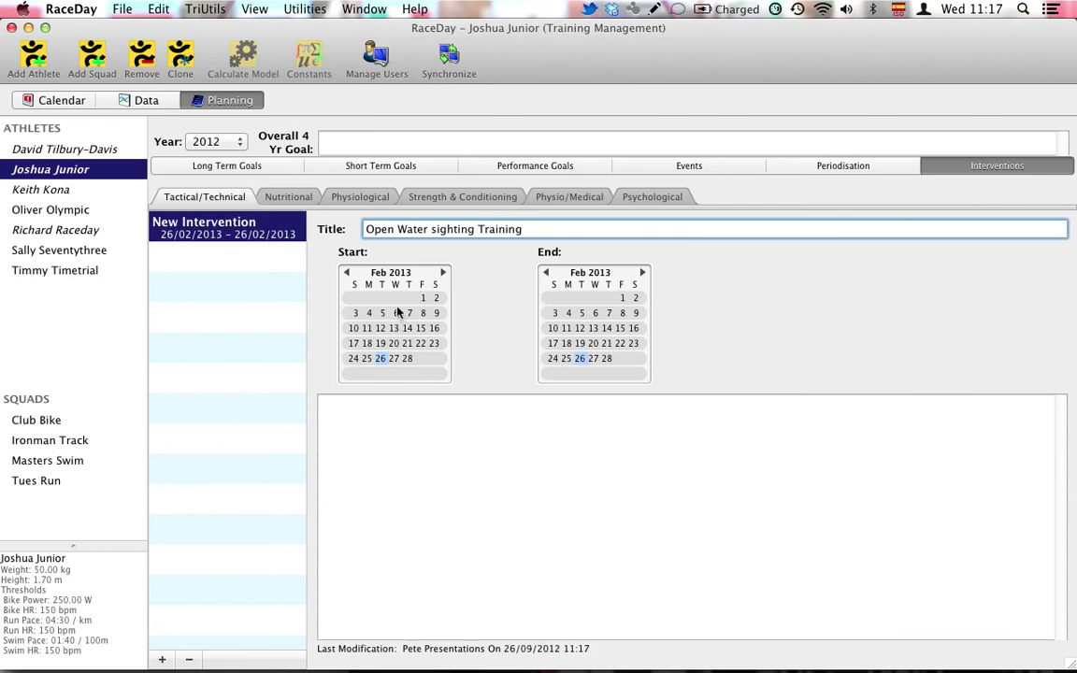
{"action": "left_click", "coordinate": [422, 298]}
{"action": "left_click", "coordinate": [608, 361]}
- Describe the open water intervention as "Regular sessions at the local Lake."
{"action": "left_click", "coordinate": [352, 418]}
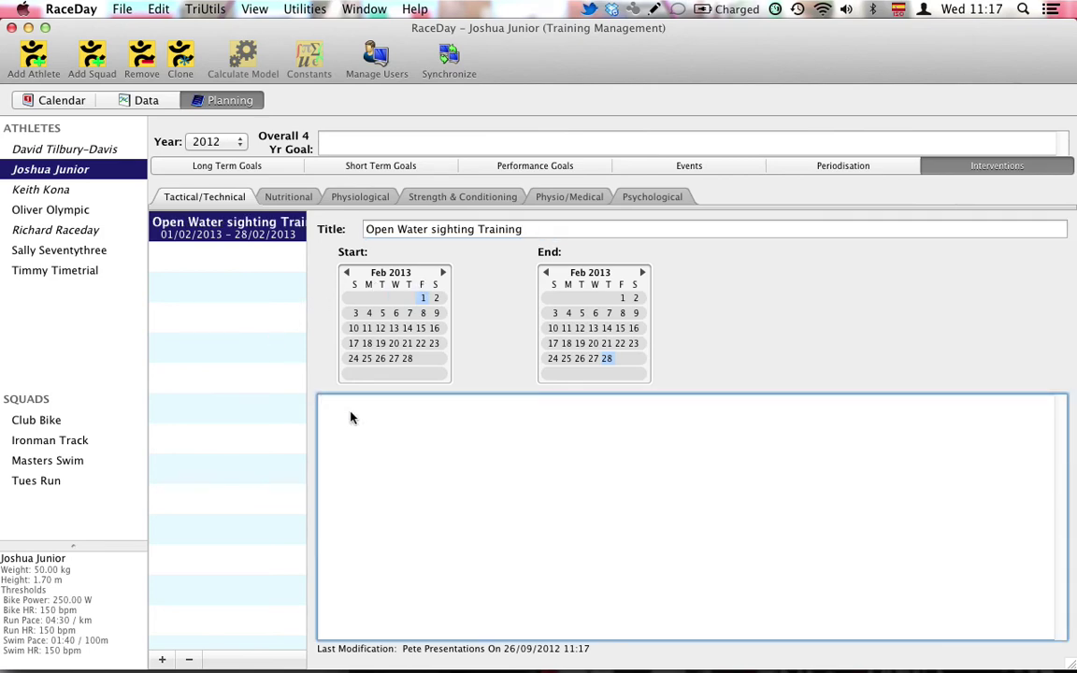
{"action": "type", "text": "Regu"}
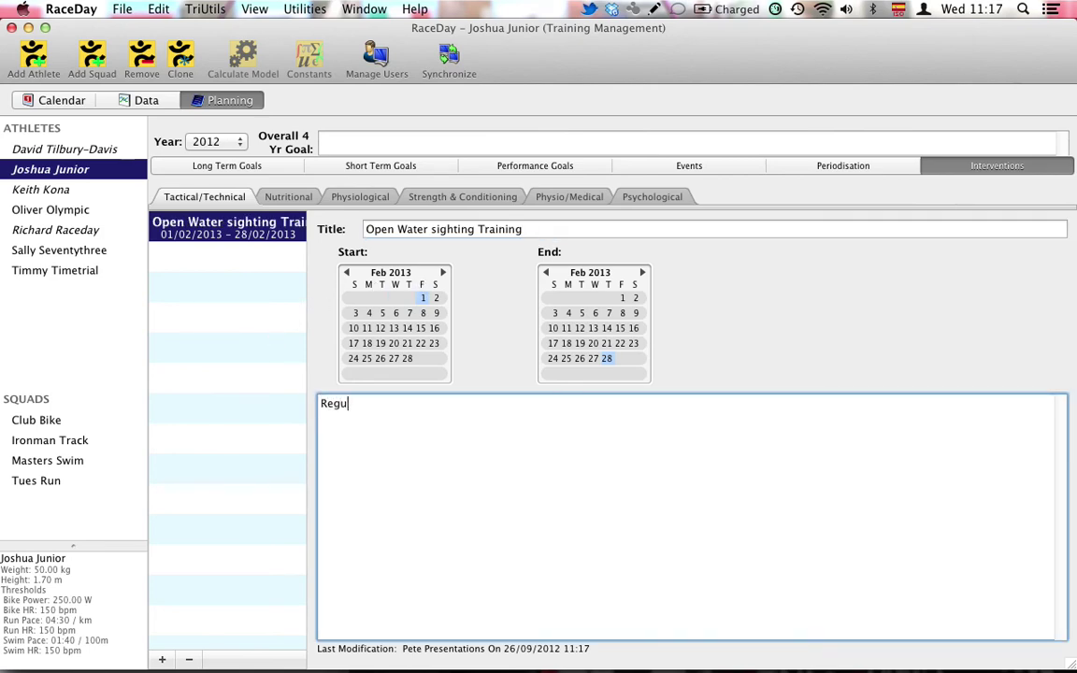
{"action": "type", "text": "lar sessions at the local LAke"}
{"action": "key", "text": "Left"}
{"action": "key", "text": "Left"}
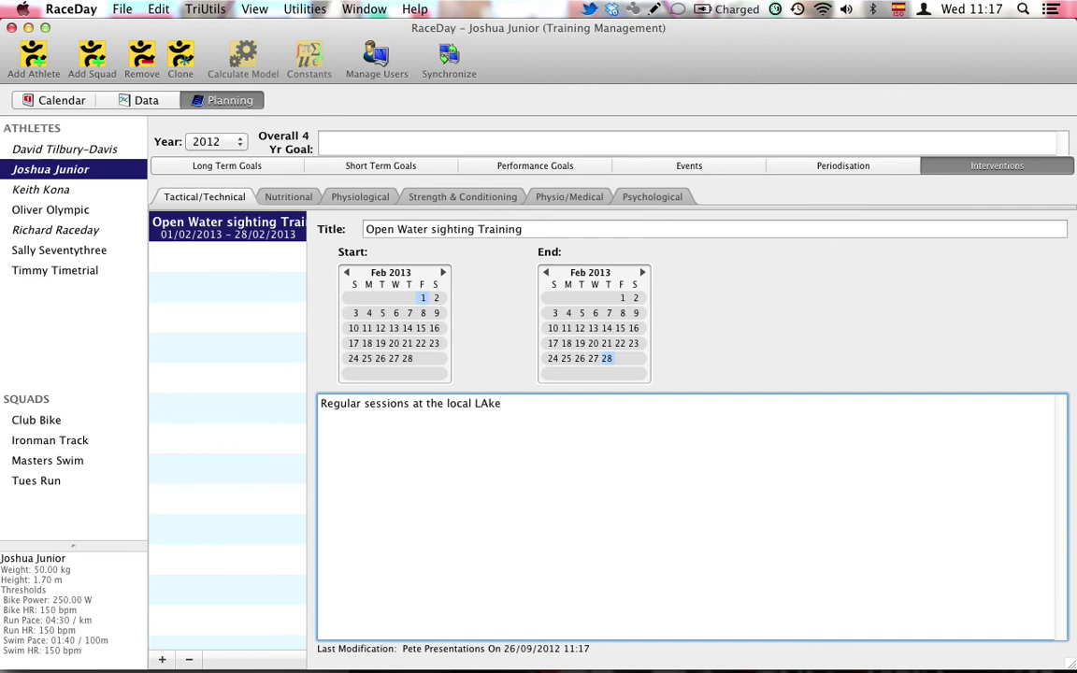
{"action": "key", "text": "BackSpace"}
{"action": "type", "text": "a"}
{"action": "left_click", "coordinate": [517, 416]}
{"action": "type", "text": "."}
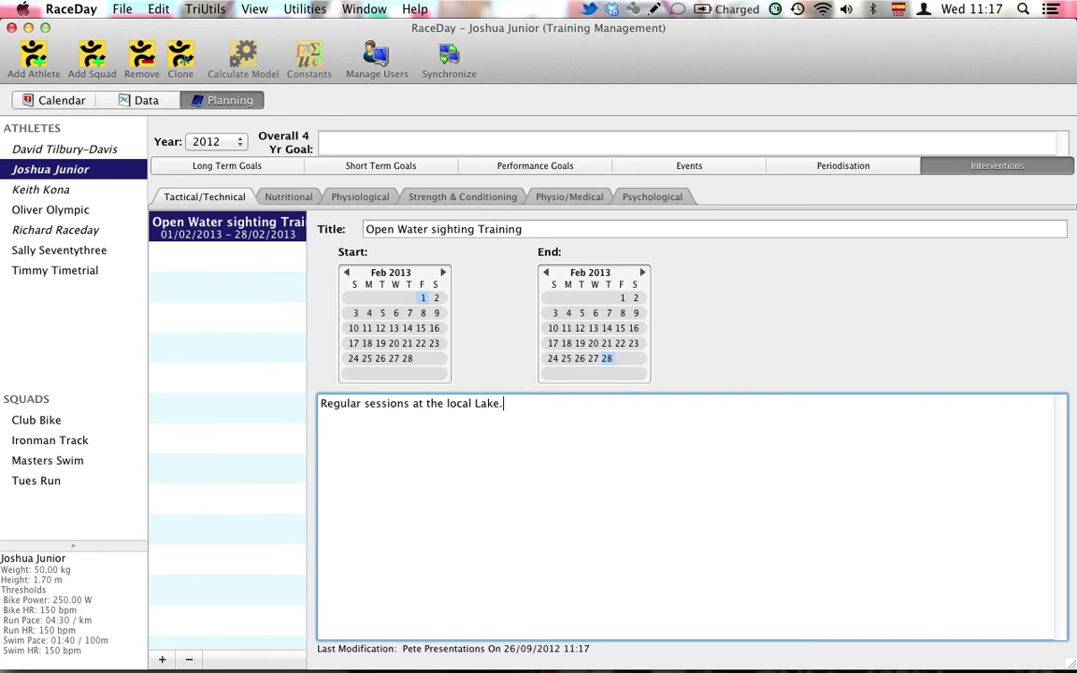